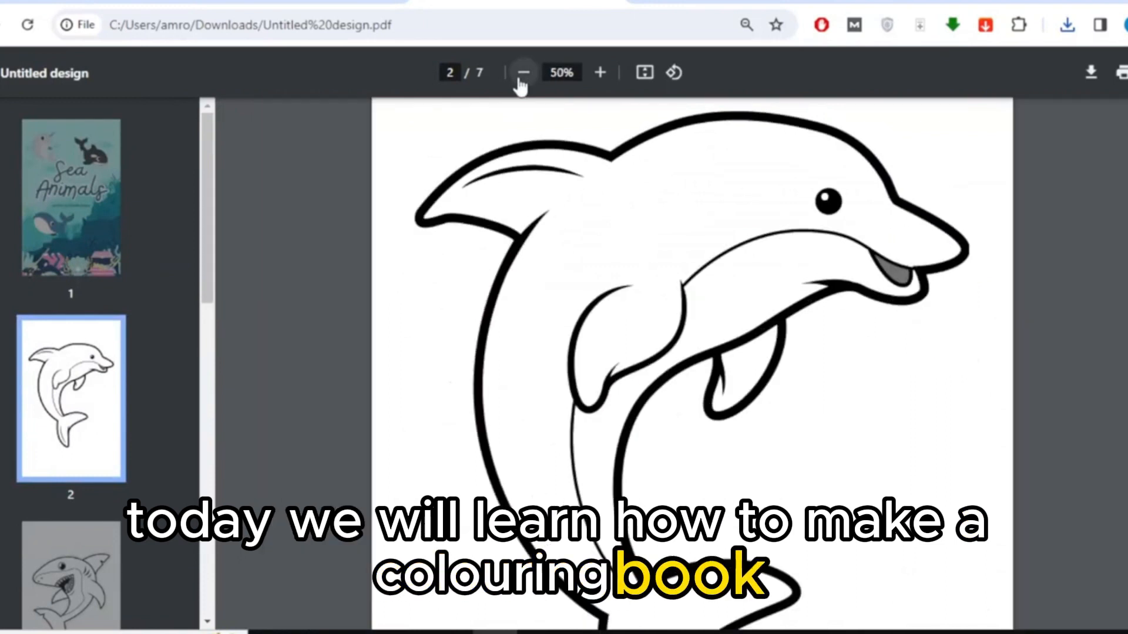
Look through the pages of the finished Sea Animals colouring book PDF
scroll(757, 259, "down", 7)
scroll(954, 303, "down", 10)
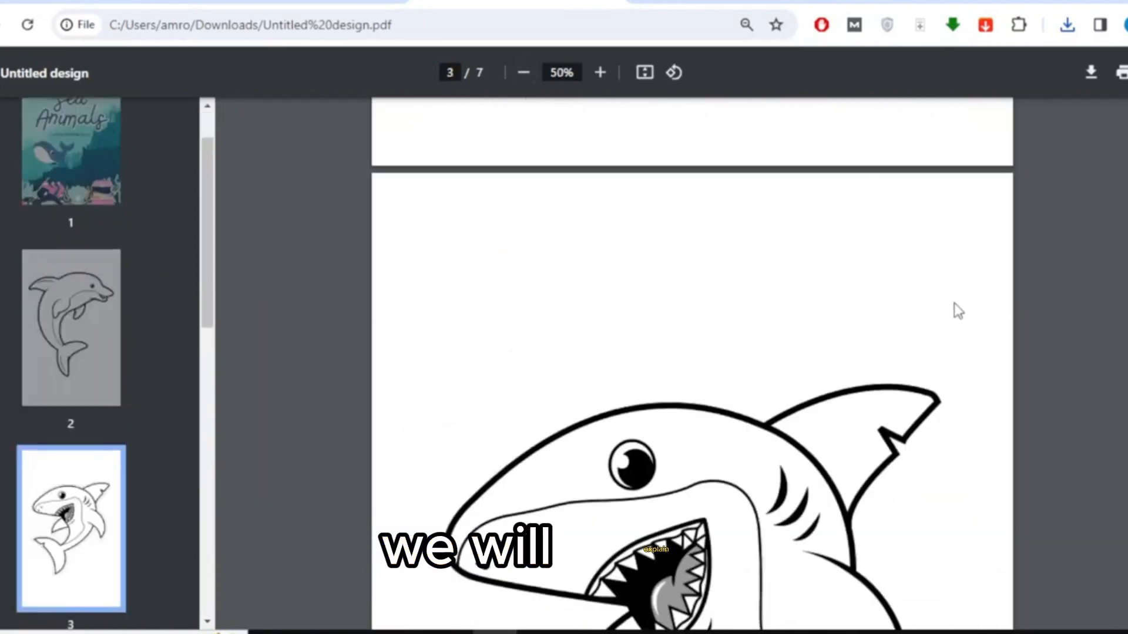
scroll(954, 303, "down", 8)
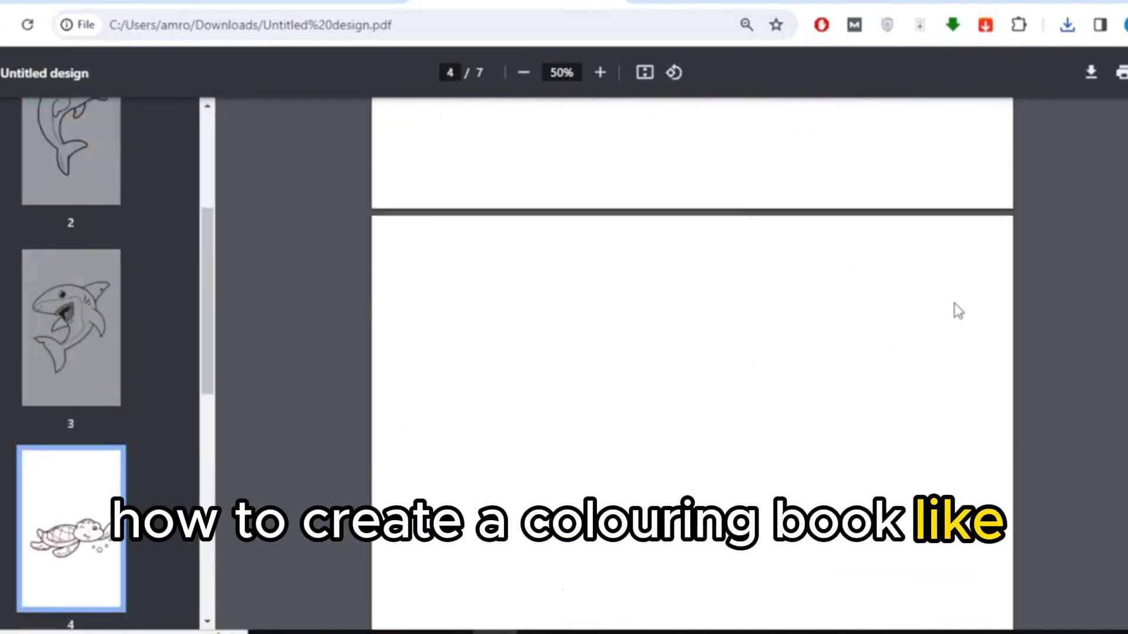
scroll(954, 303, "down", 2)
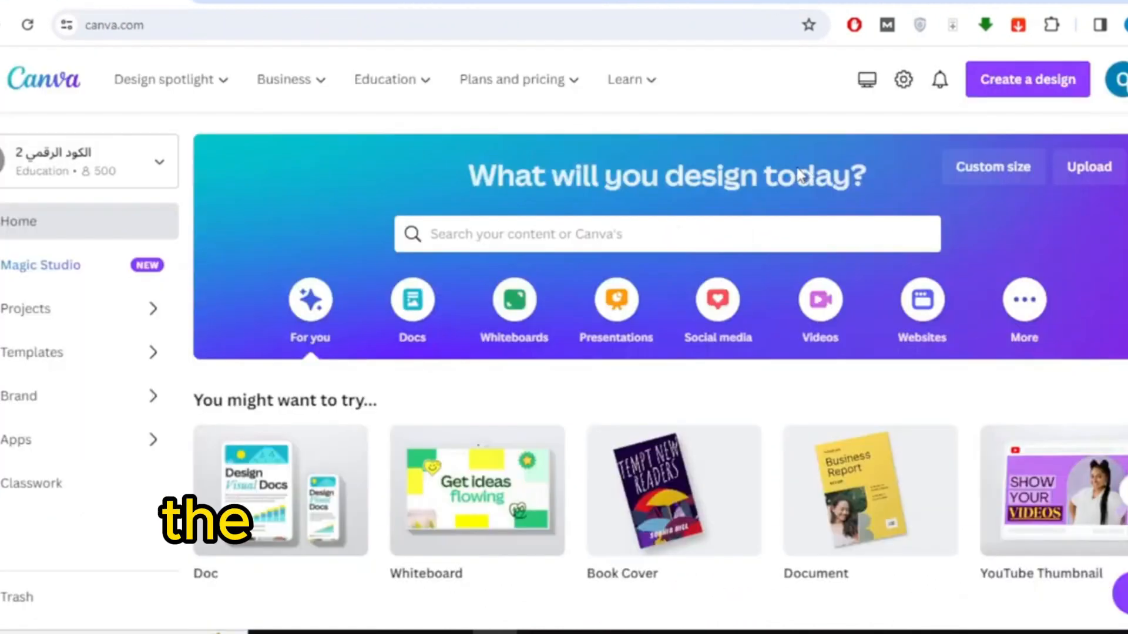
Start a new custom-size design in Canva and set its width to 1410 px, copied from the Notepad notes
left_click(998, 86)
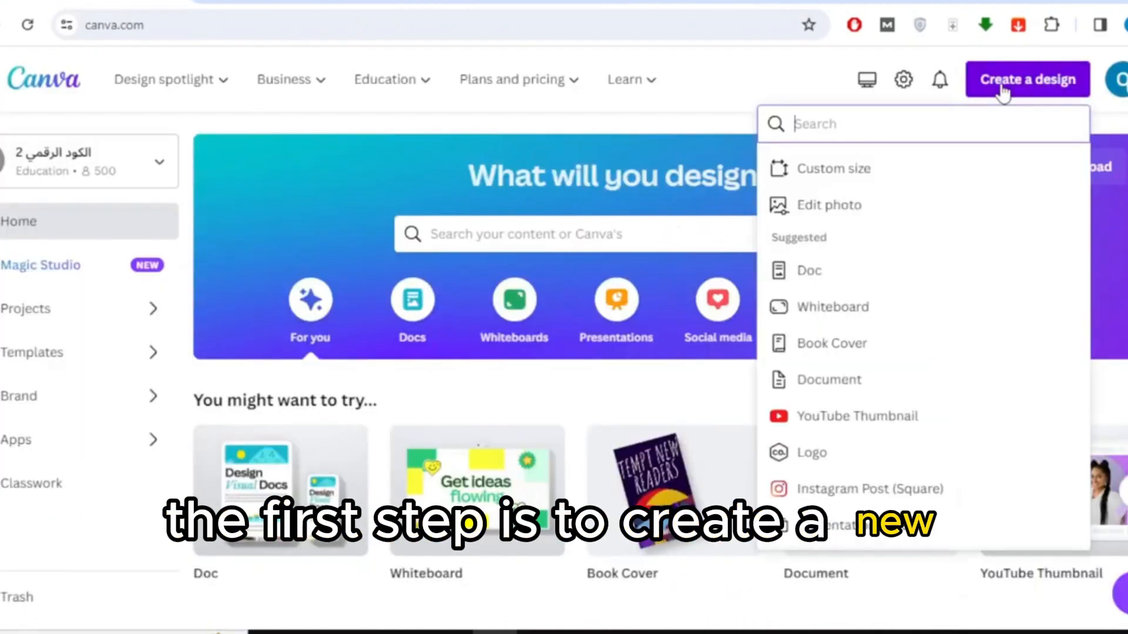
left_click(866, 169)
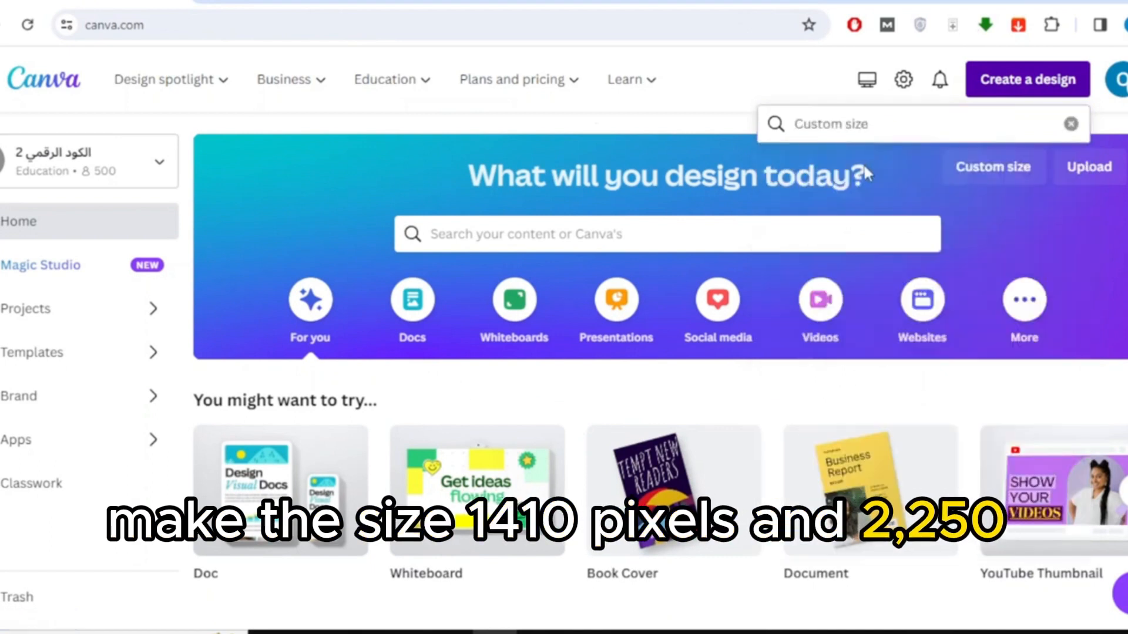
mouse_move(538, 632)
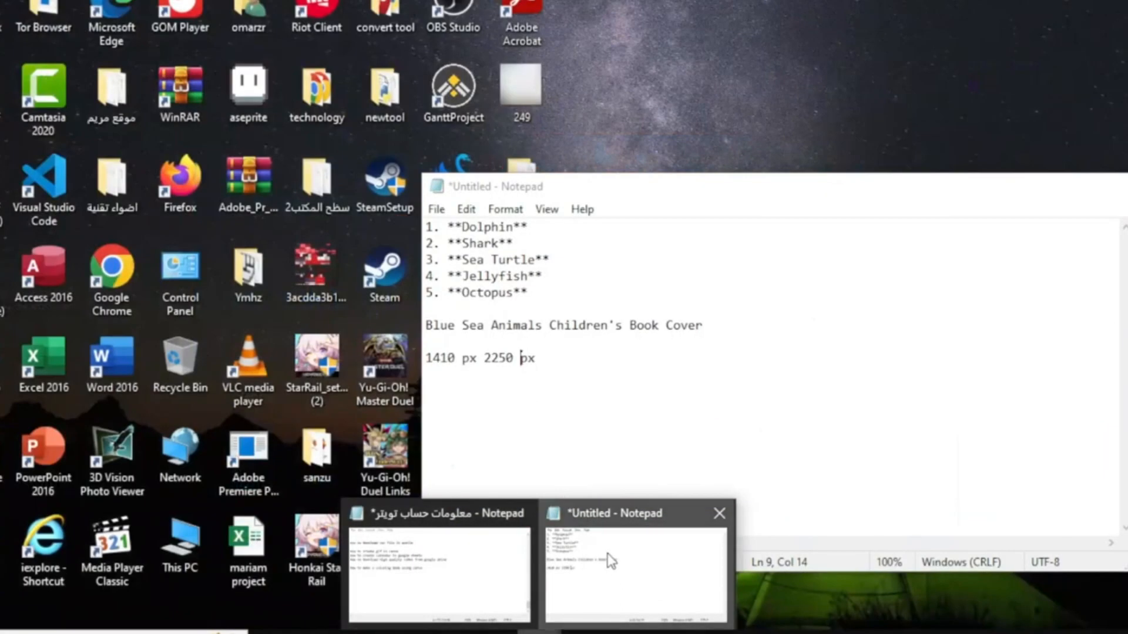
left_click(611, 561)
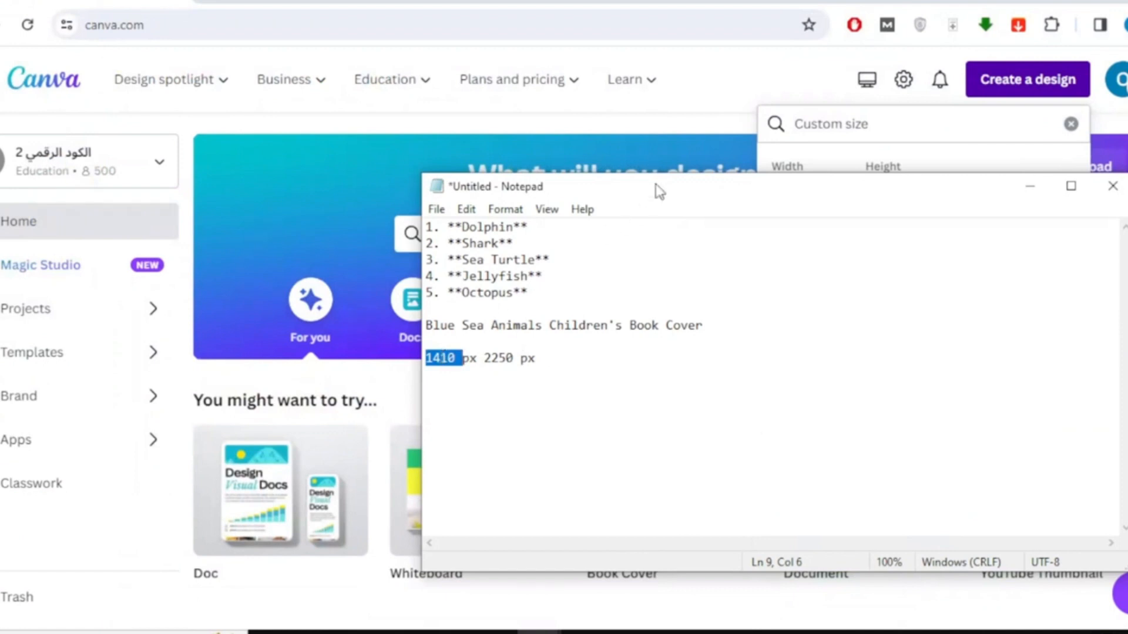
left_click_drag(659, 191, 462, 261)
left_click(844, 204)
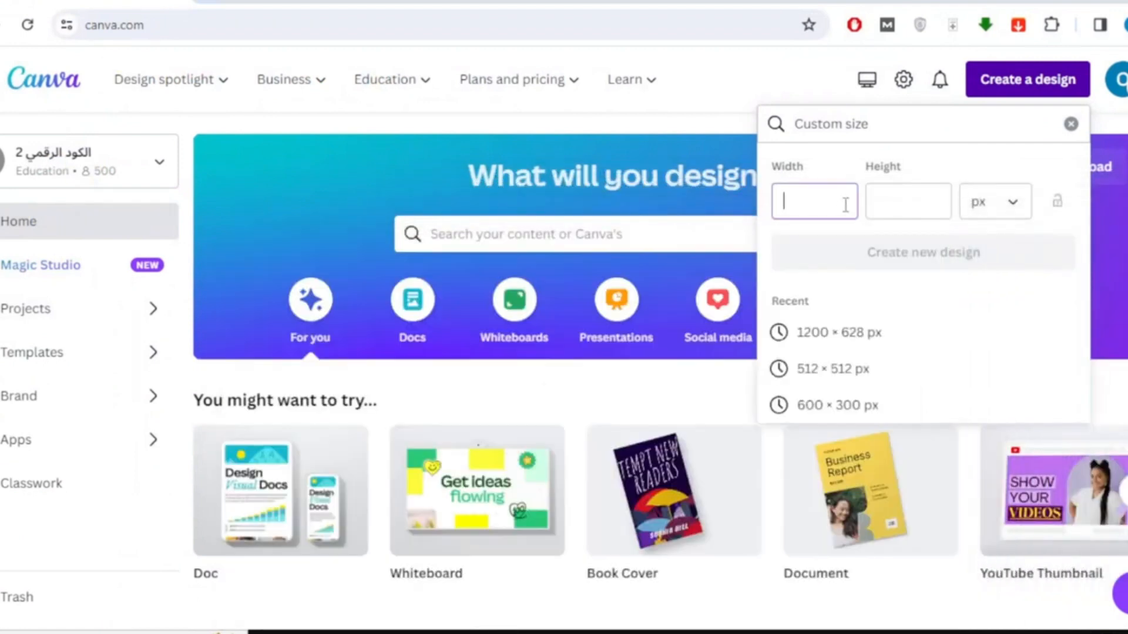
Copy the height from the Notepad notes, set it to 2250 px and create the new design
mouse_move(538, 631)
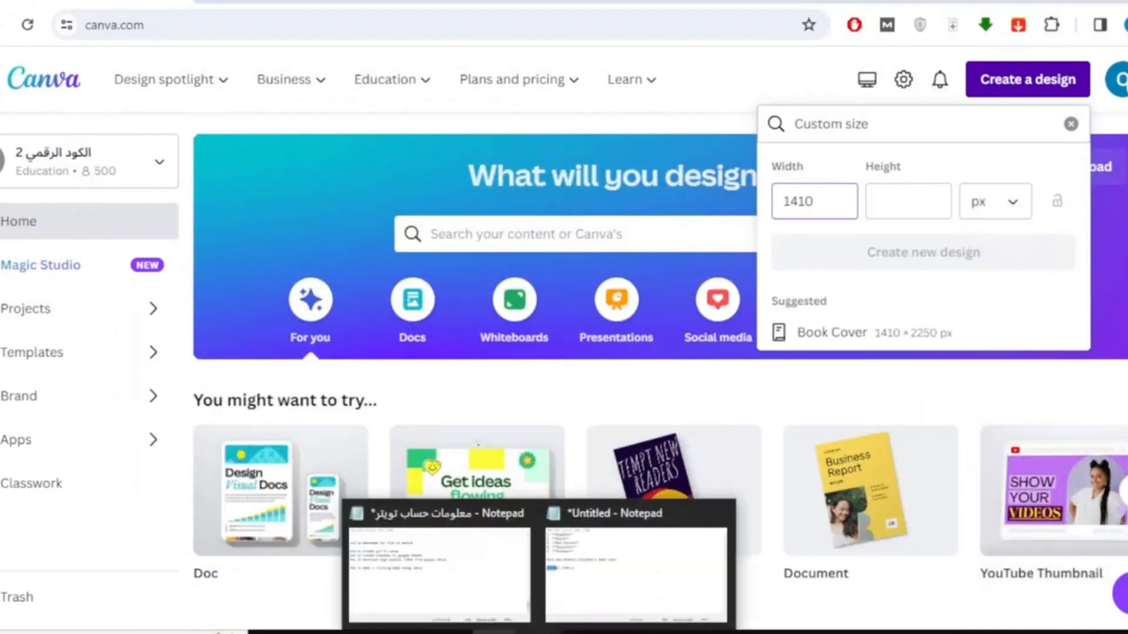
left_click(600, 509)
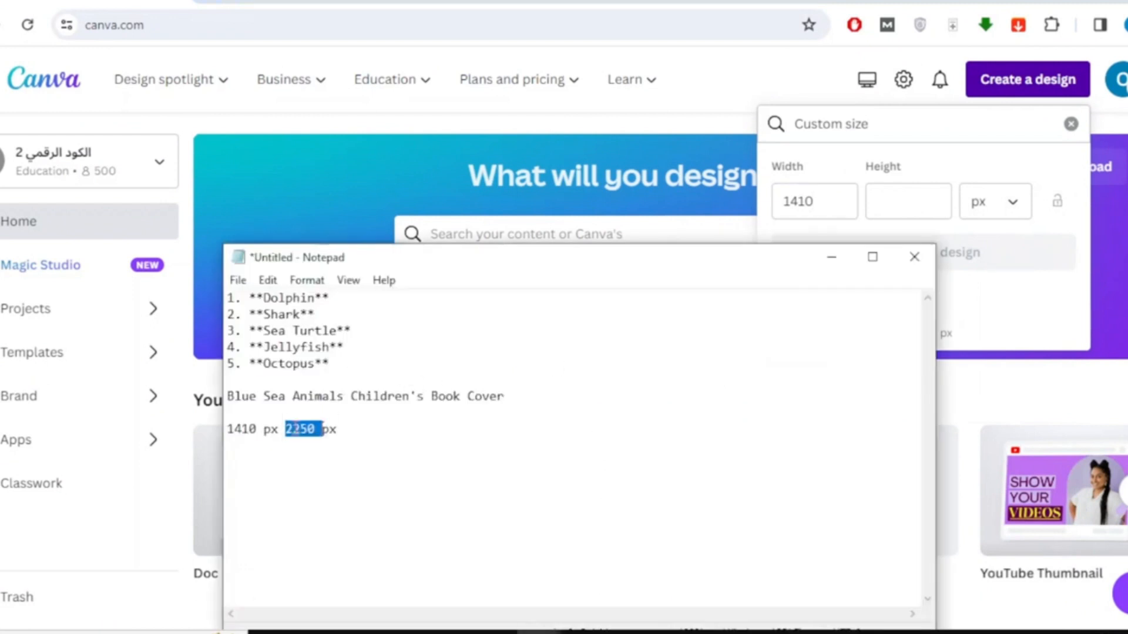
left_click(872, 199)
type("2250")
left_click(987, 258)
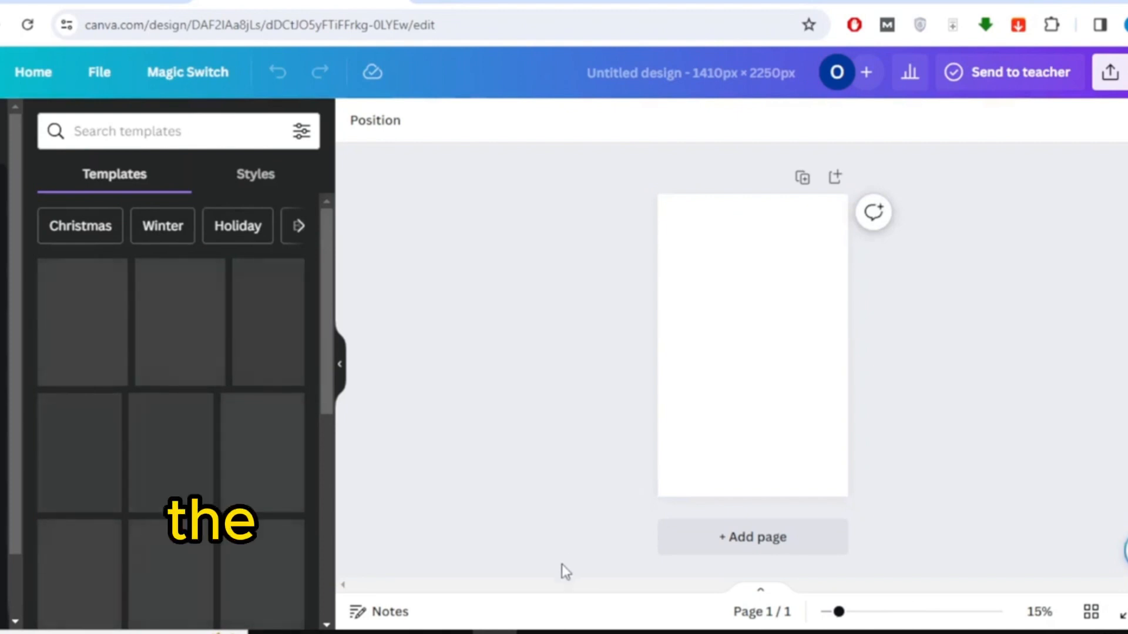
Copy "Blue Sea Animals Children's Book Cover" from the Notepad notes and search the Canva templates for it
left_click(588, 558)
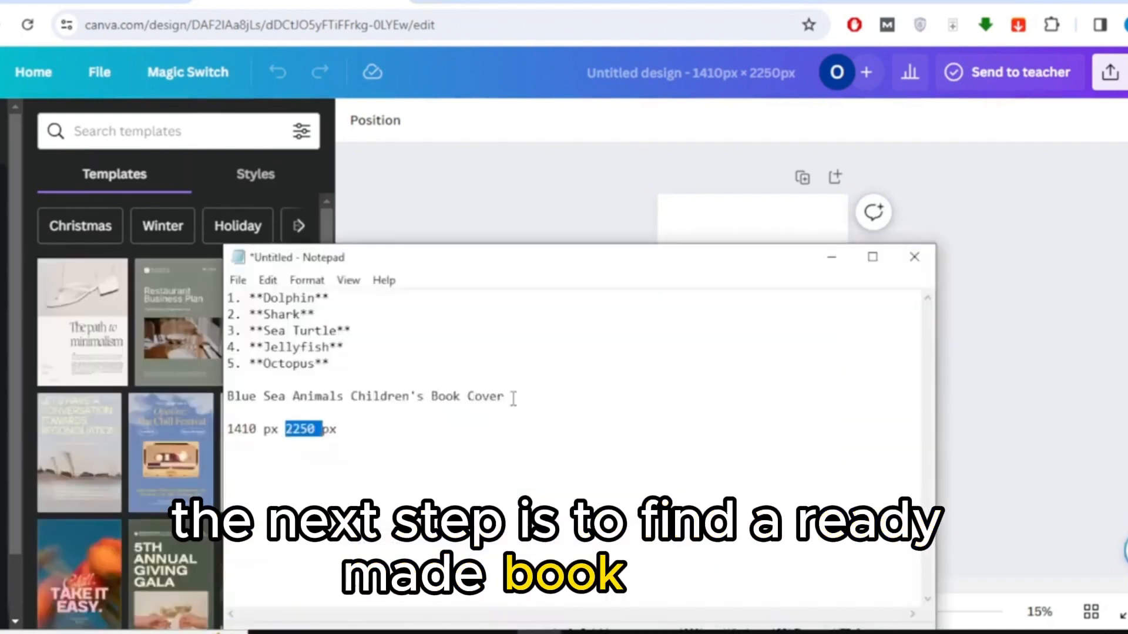
left_click_drag(504, 396, 227, 396)
key("ctrl+c")
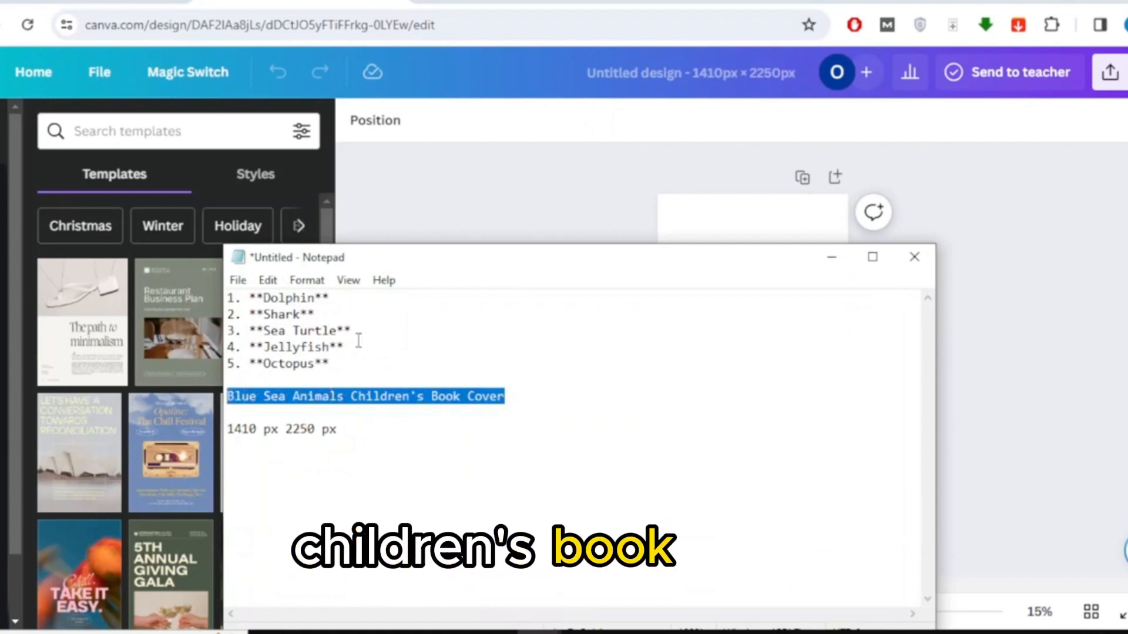
left_click(185, 131)
key("ctrl+v")
key("Return")
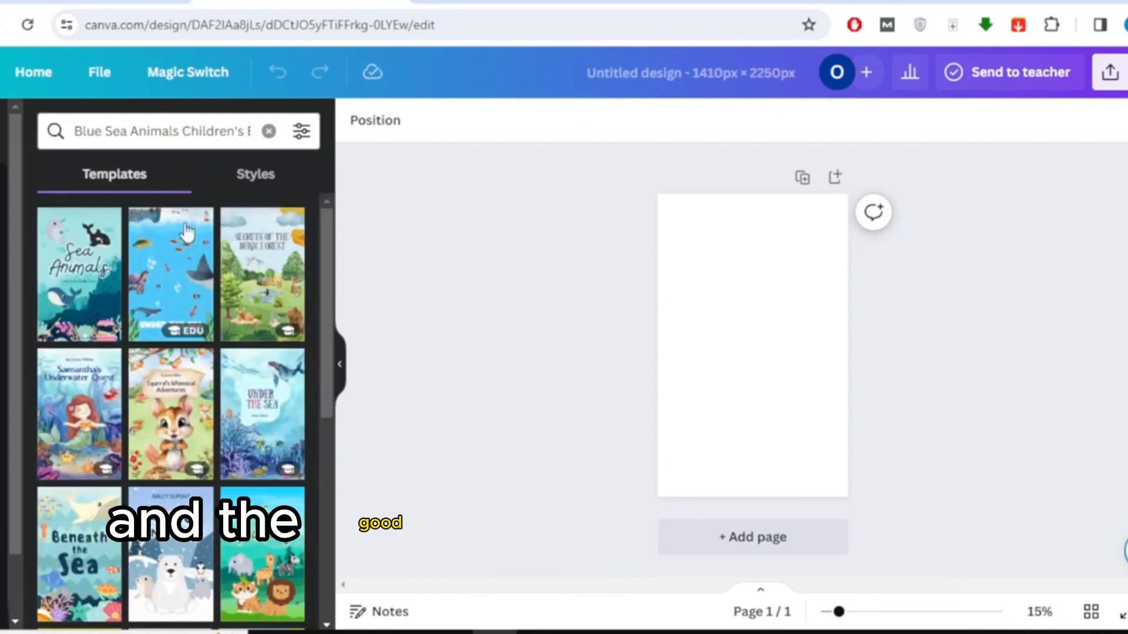
Apply the Sea Animals cover template to the first page
left_click(76, 286)
left_click(761, 273)
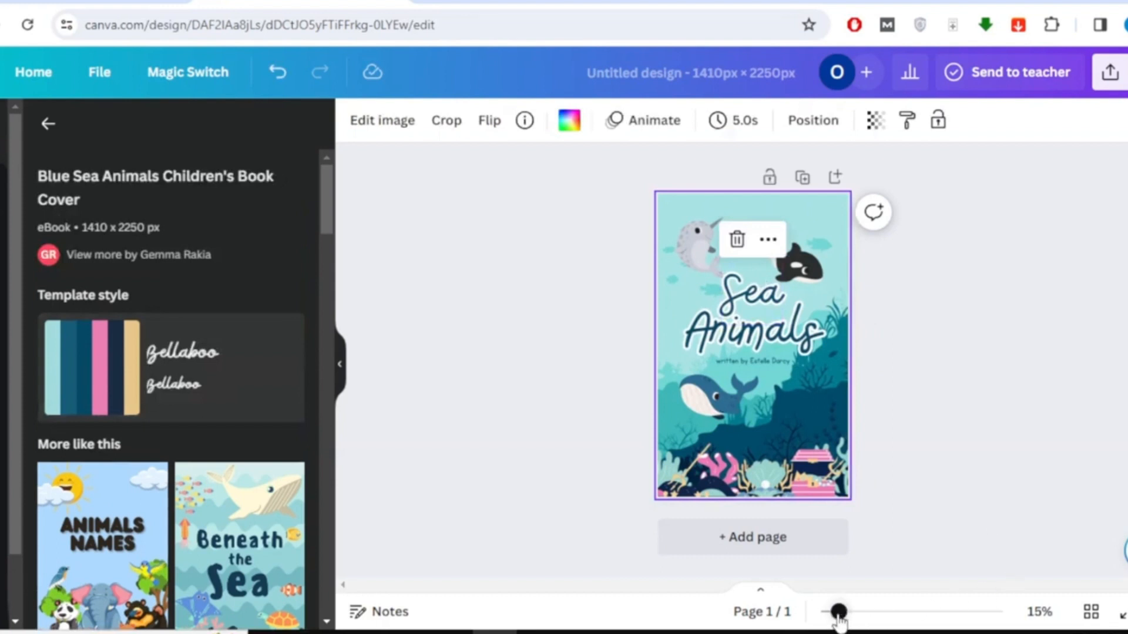
left_click_drag(838, 618, 859, 620)
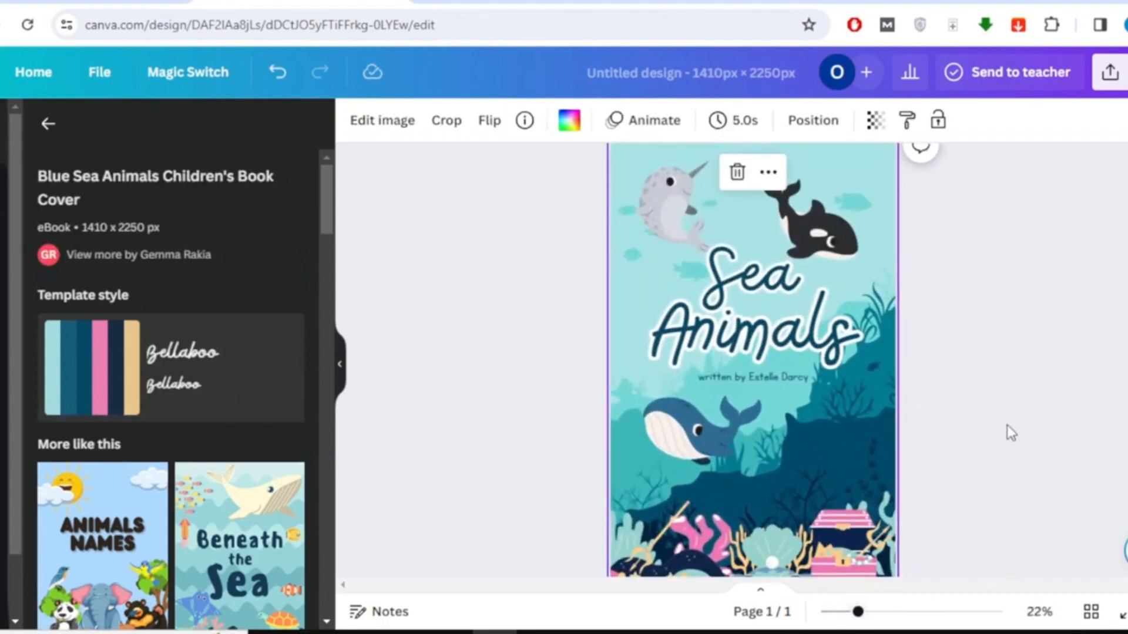
Add a second page after the cover and make its background white
scroll(1007, 425, "up", 1)
scroll(971, 366, "down", 3)
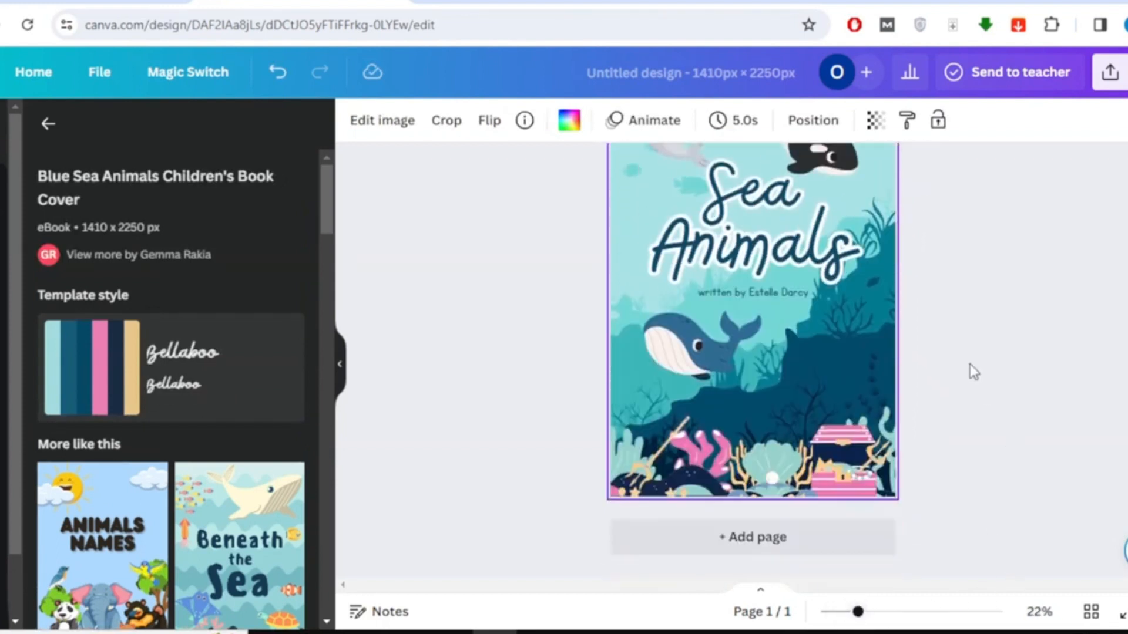
left_click(791, 545)
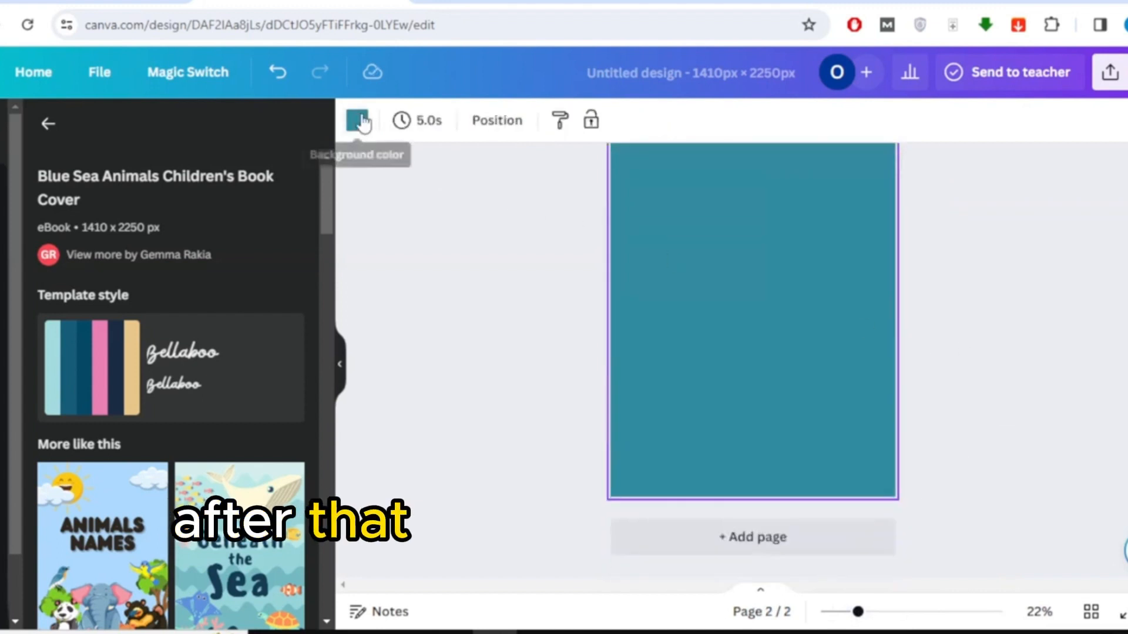
left_click(360, 121)
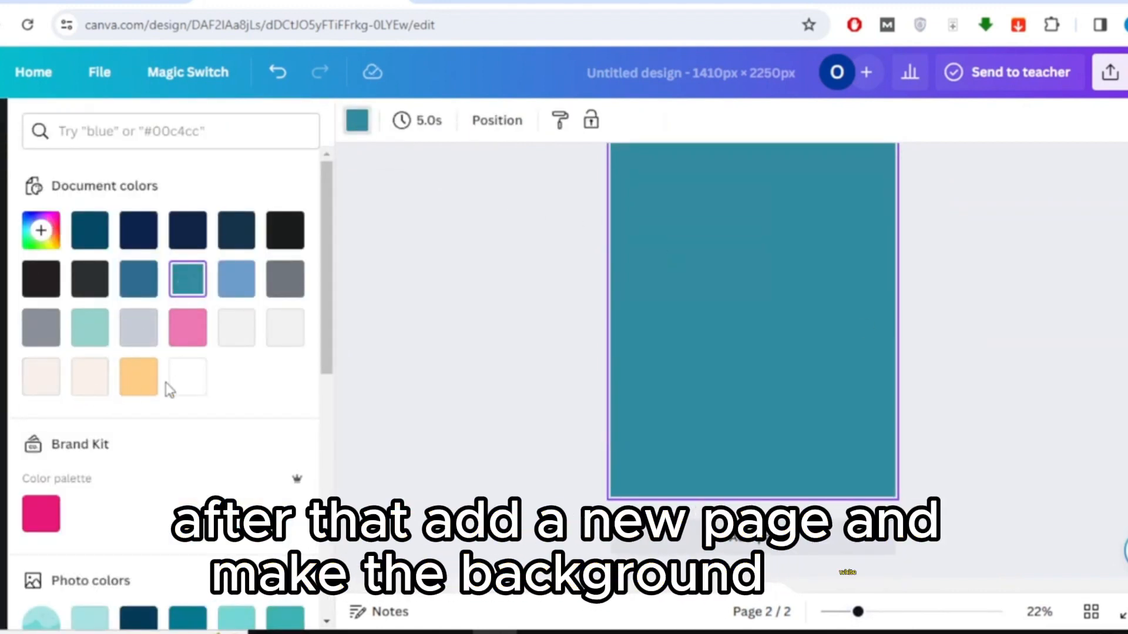
left_click(186, 379)
left_click(459, 286)
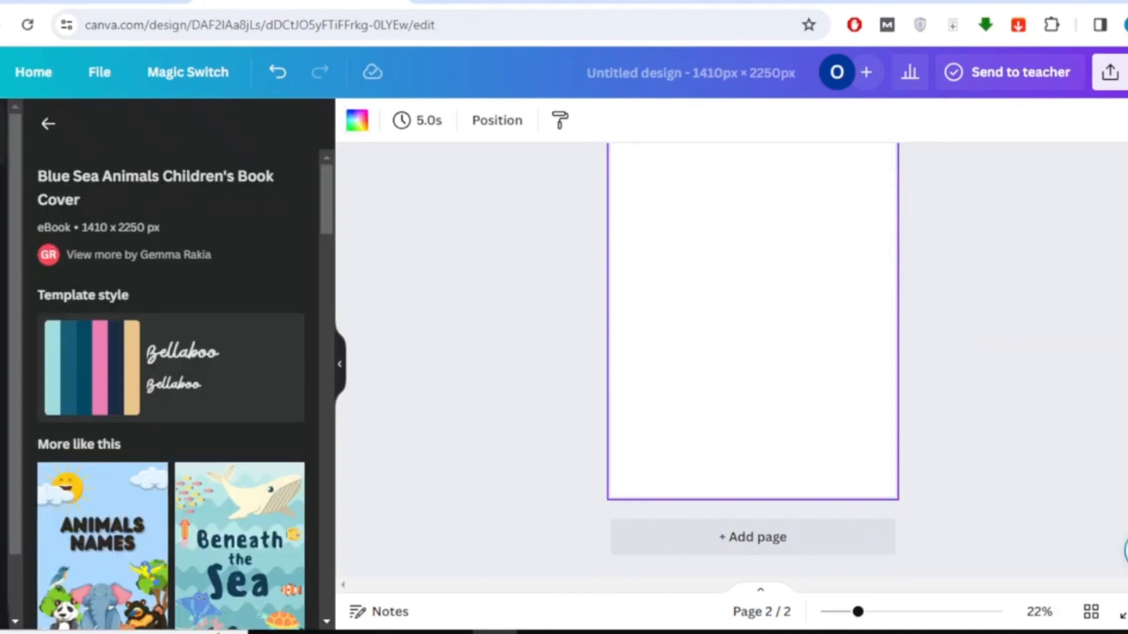
Copy "Dolphin" from the Notepad list and search the Canva elements for it
left_click(3, 197)
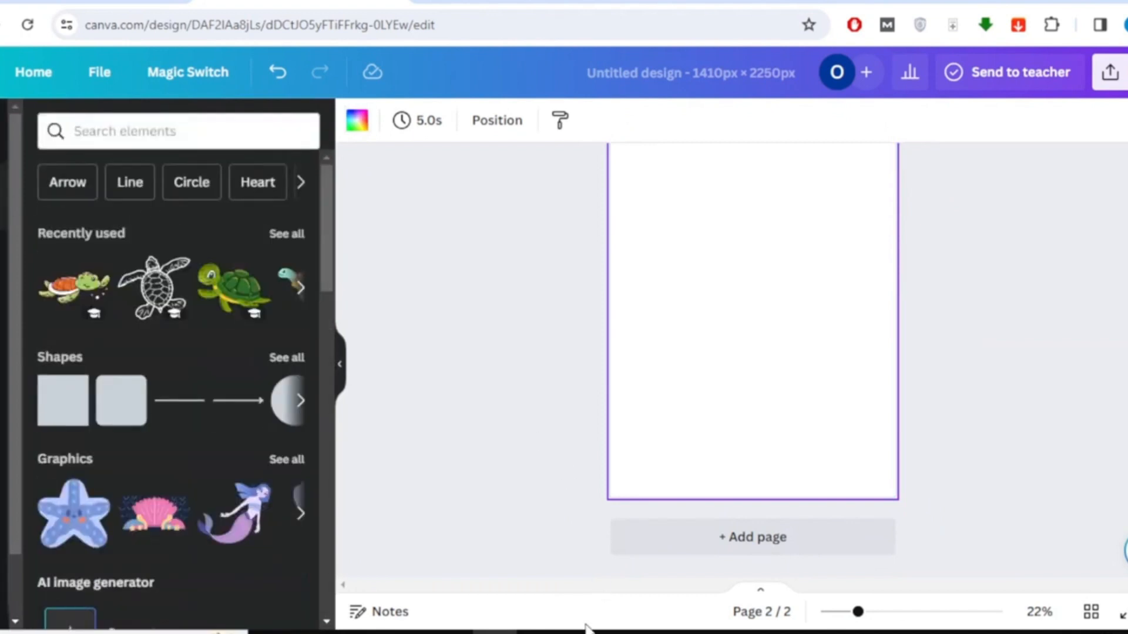
mouse_move(539, 633)
left_click(593, 582)
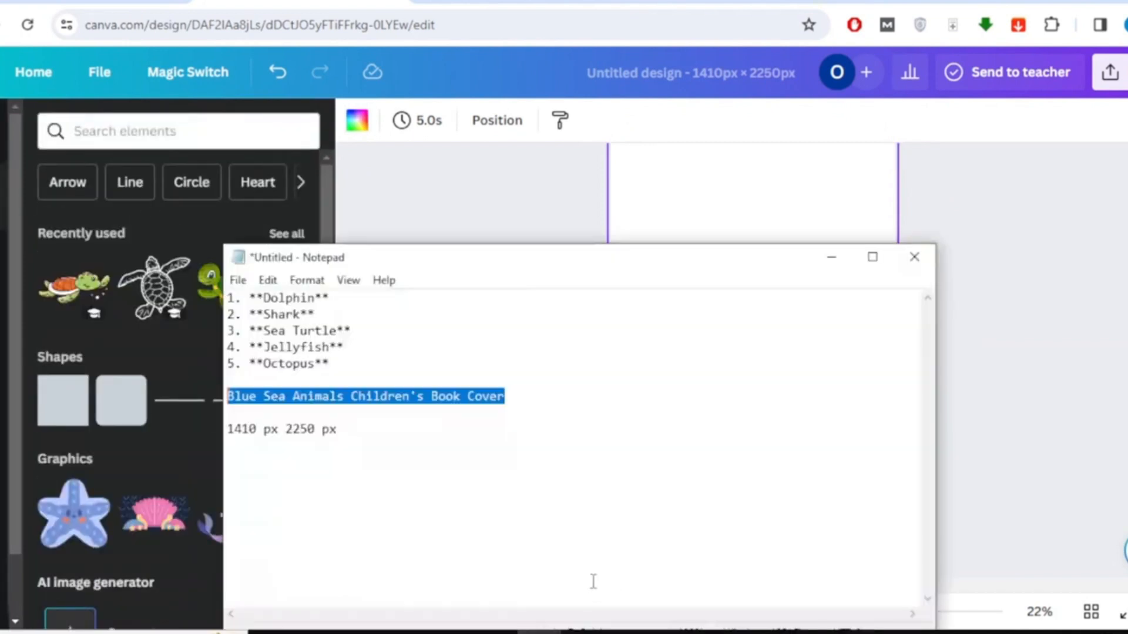
double_click(288, 301)
left_click(275, 300)
left_click_drag(263, 301, 316, 301)
key("ctrl+c")
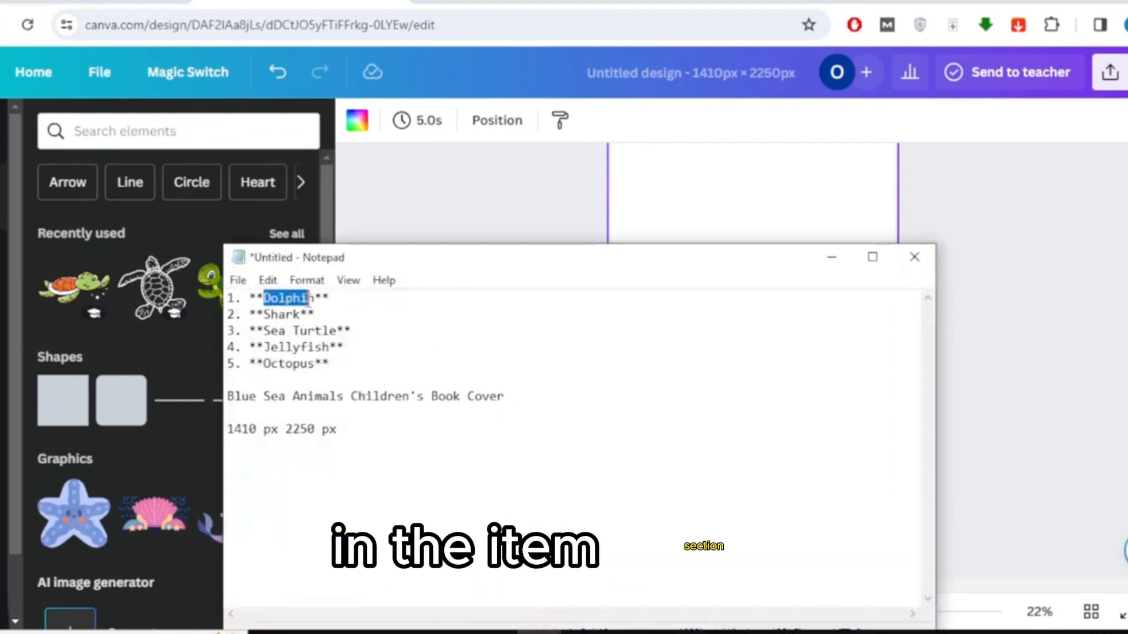
left_click(196, 142)
key("ctrl+v")
key("Return")
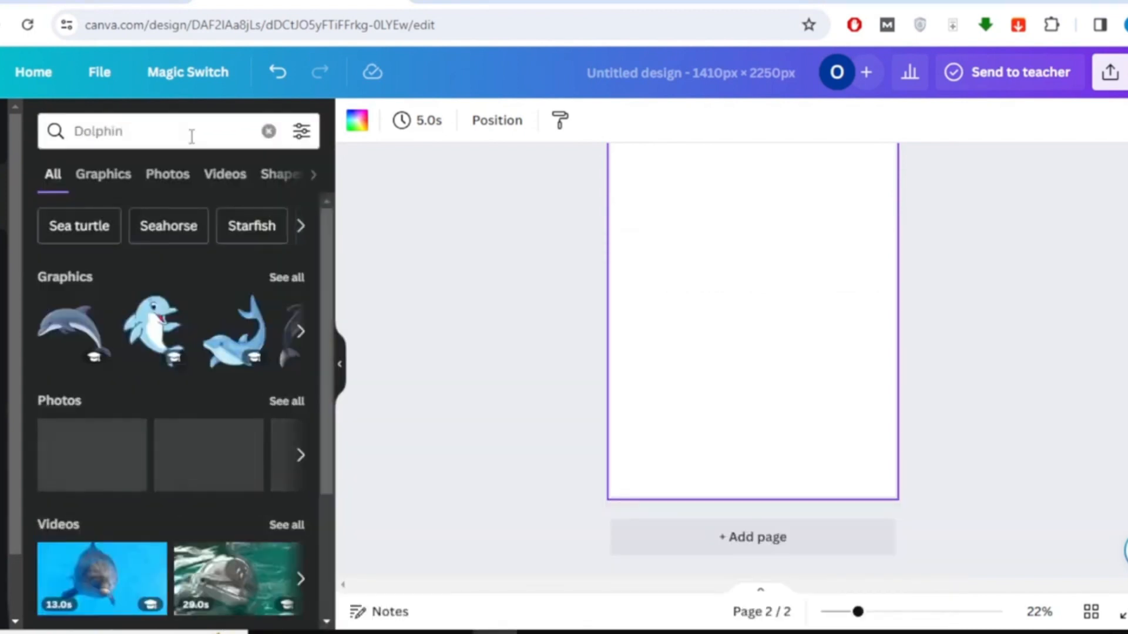
Show all dolphin graphics, add the curved blue dolphin with black outlines to page 2, and shift it down
left_click(280, 277)
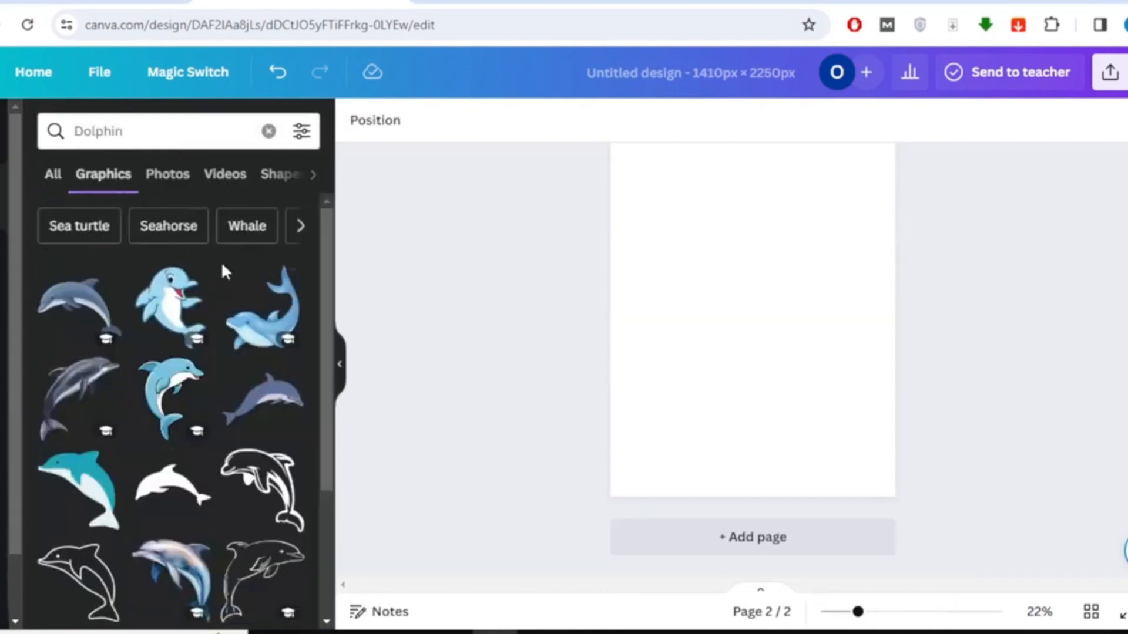
left_click(154, 388)
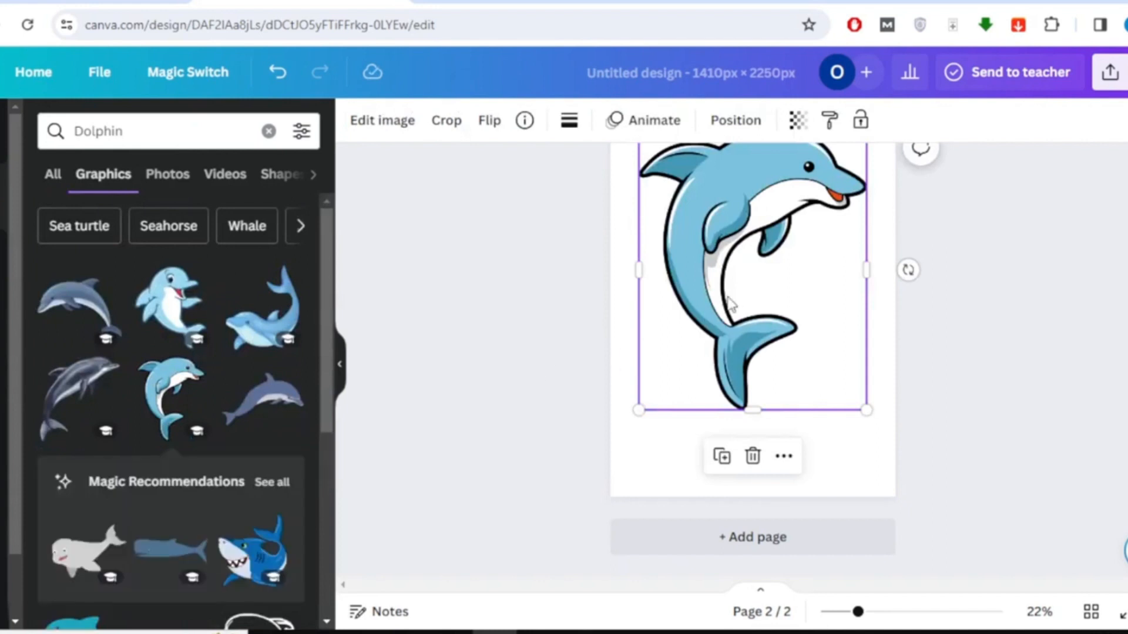
left_click_drag(734, 289, 731, 318)
scroll(960, 322, "up", 3)
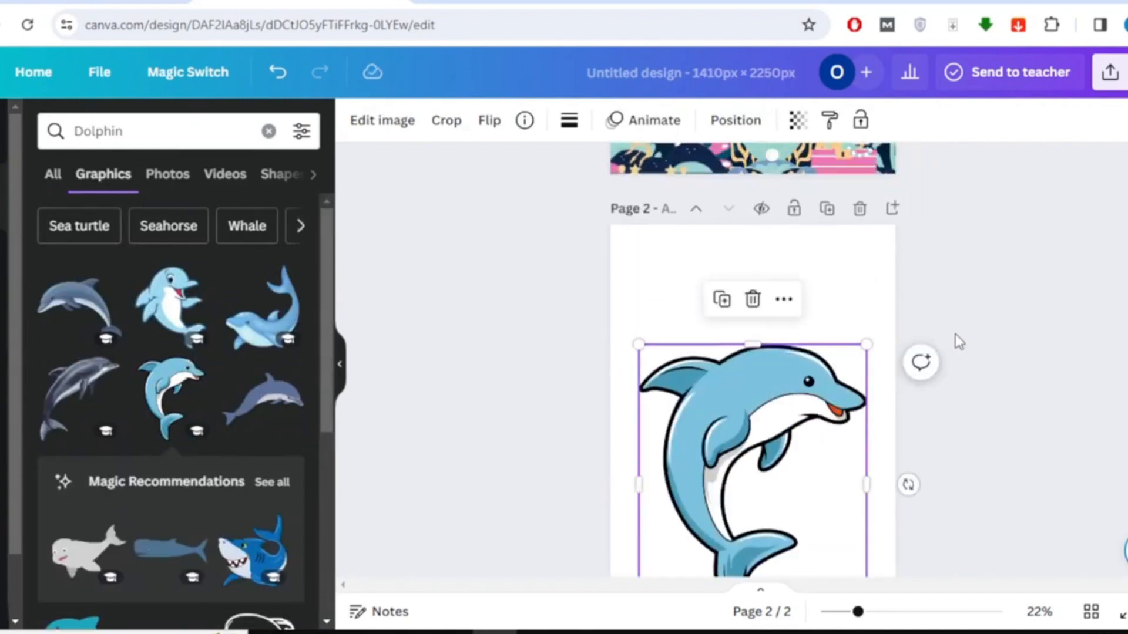
scroll(961, 322, "down", 2)
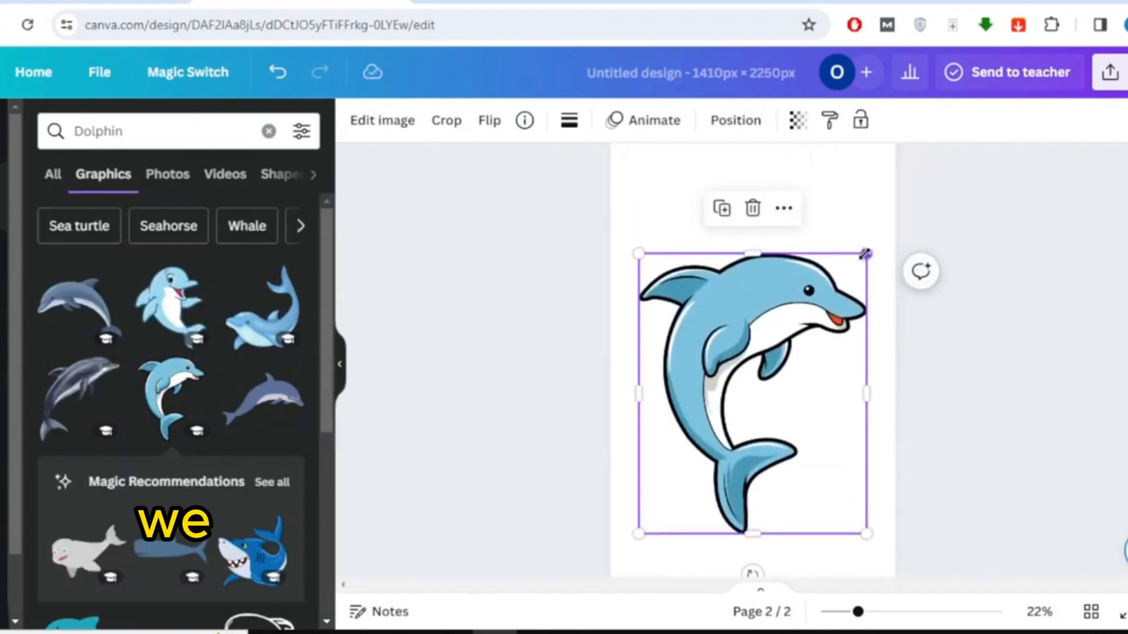
Enlarge the dolphin slightly and reposition it so it nearly fills the page width, centred horizontally
left_click_drag(866, 253, 875, 243)
left_click_drag(779, 334, 776, 292)
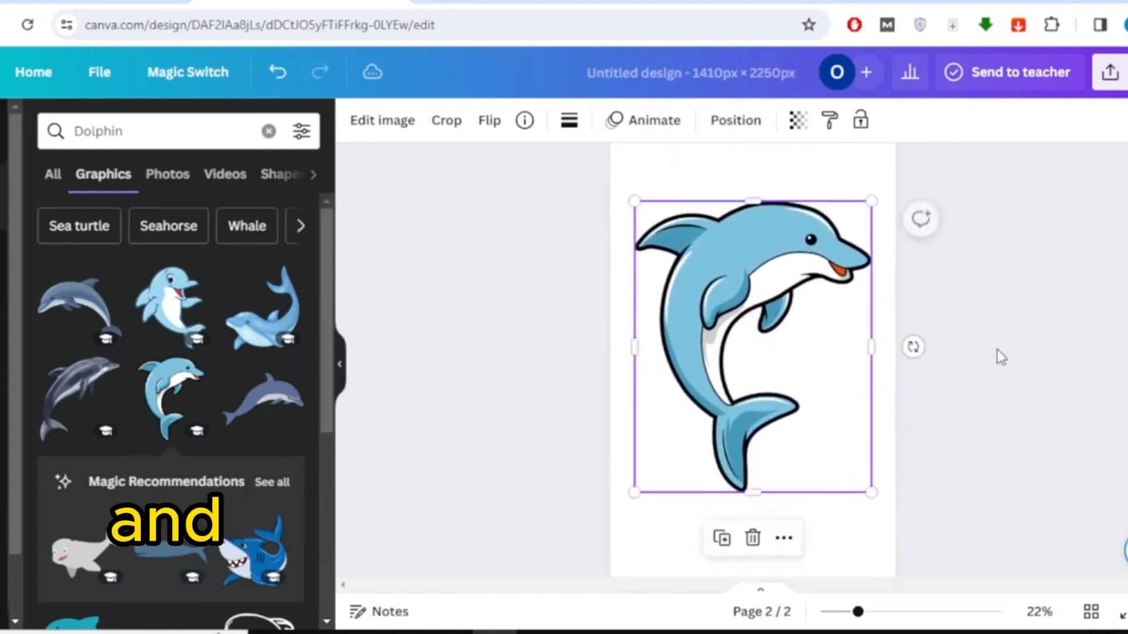
scroll(997, 350, "up", 1)
scroll(856, 300, "down", 1)
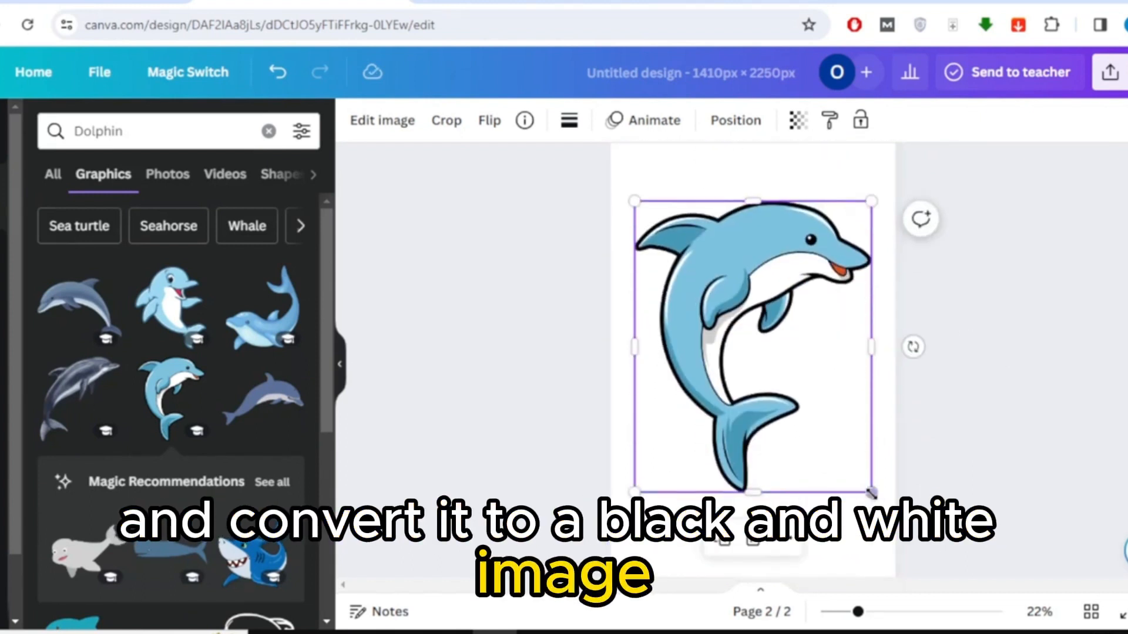
left_click_drag(870, 494, 879, 504)
left_click_drag(781, 435, 776, 436)
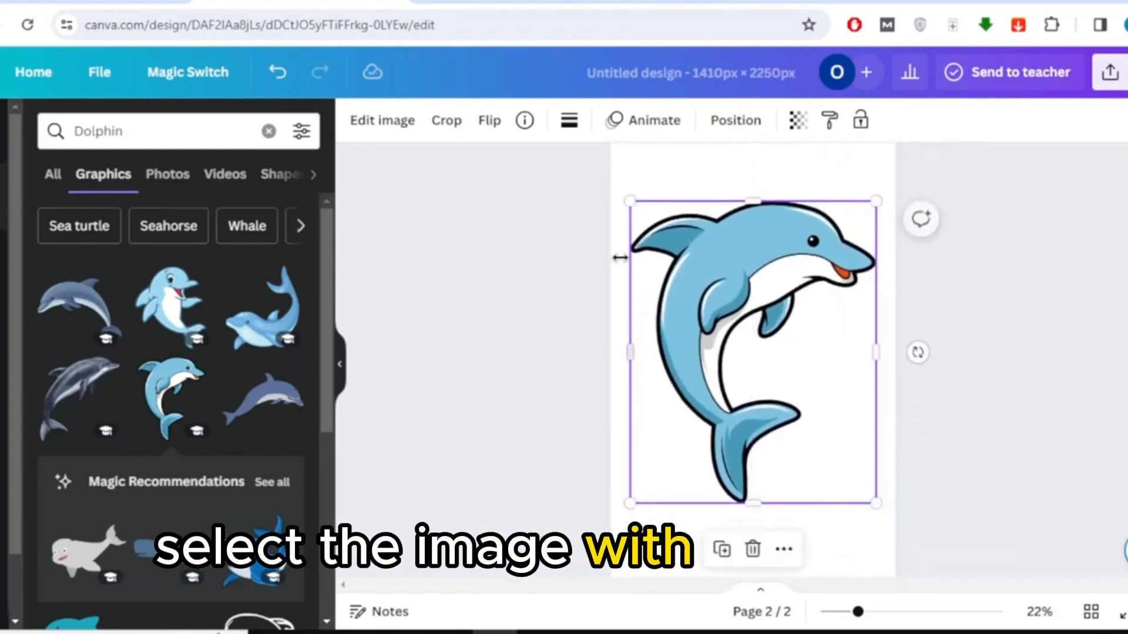
Apply the Classic effect from the Mono group of Photogenic effects to the dolphin on page 2
left_click(380, 122)
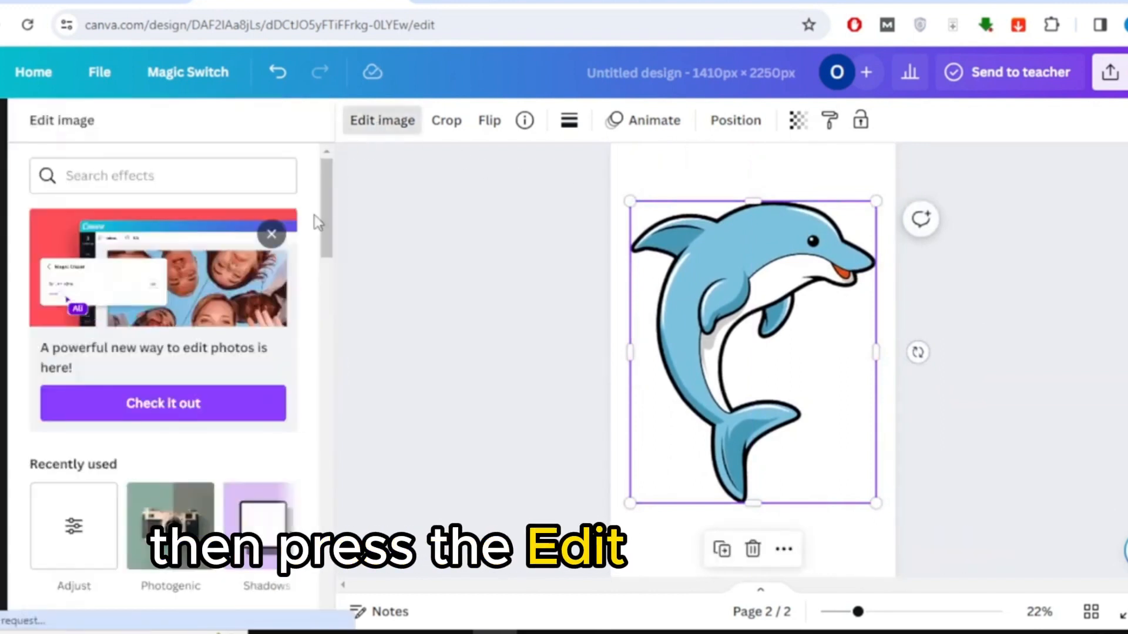
scroll(151, 327, "down", 5)
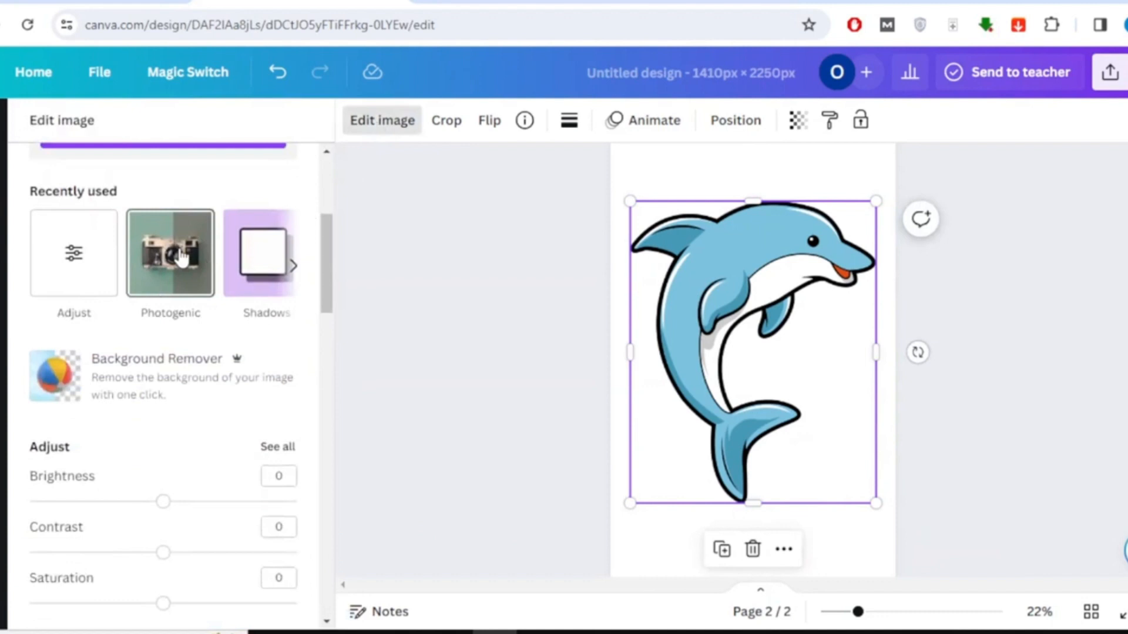
left_click(182, 257)
scroll(184, 257, "down", 10)
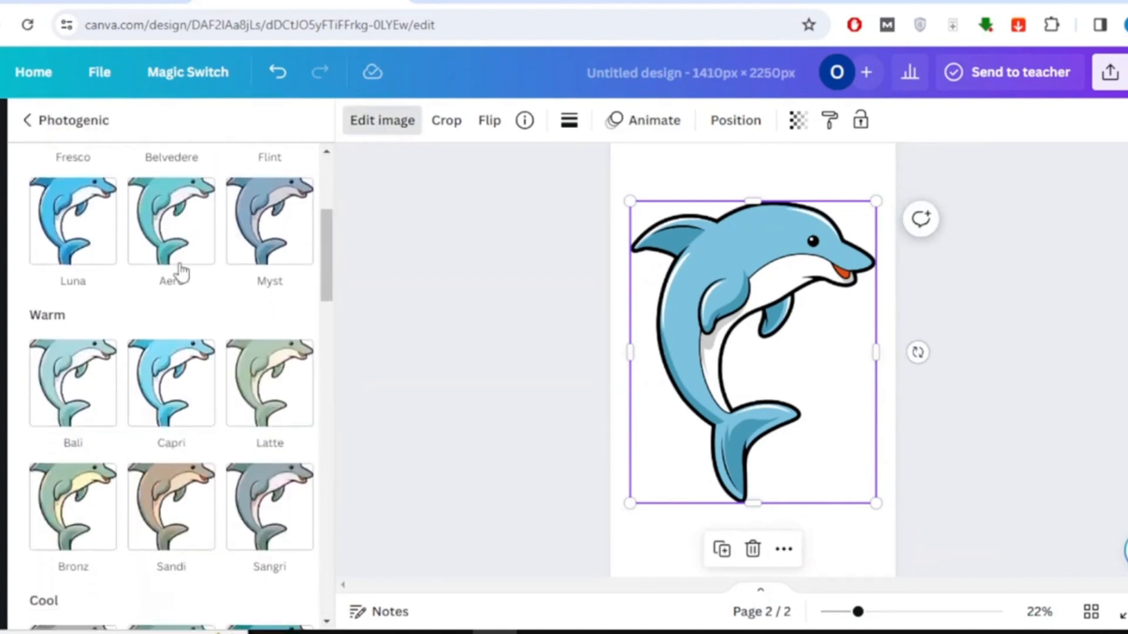
scroll(182, 271, "down", 14)
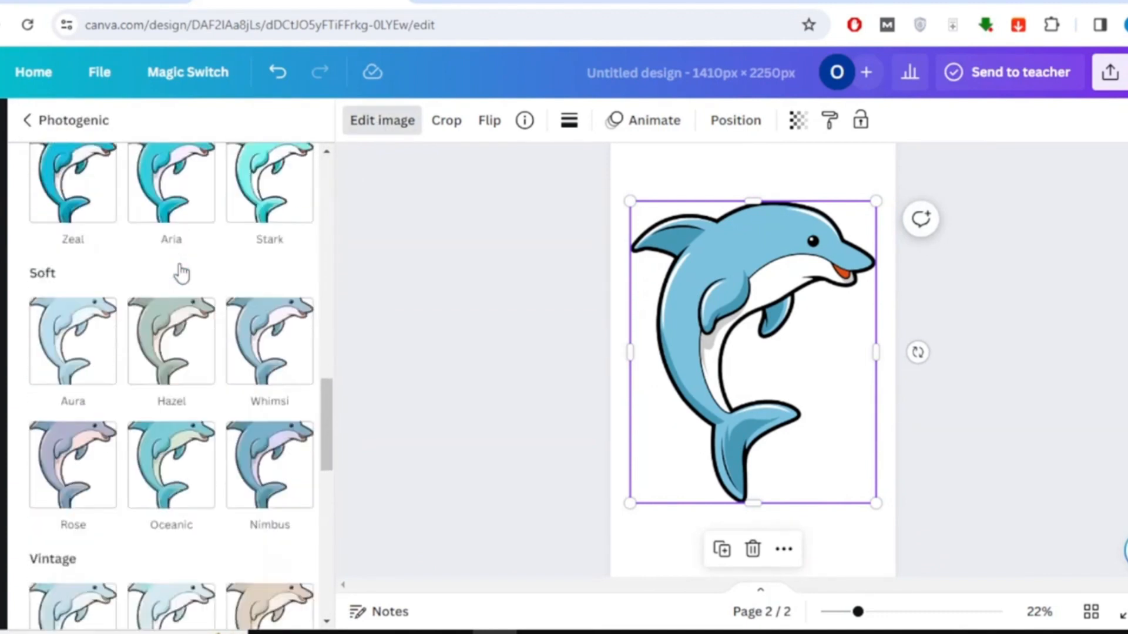
scroll(181, 271, "down", 6)
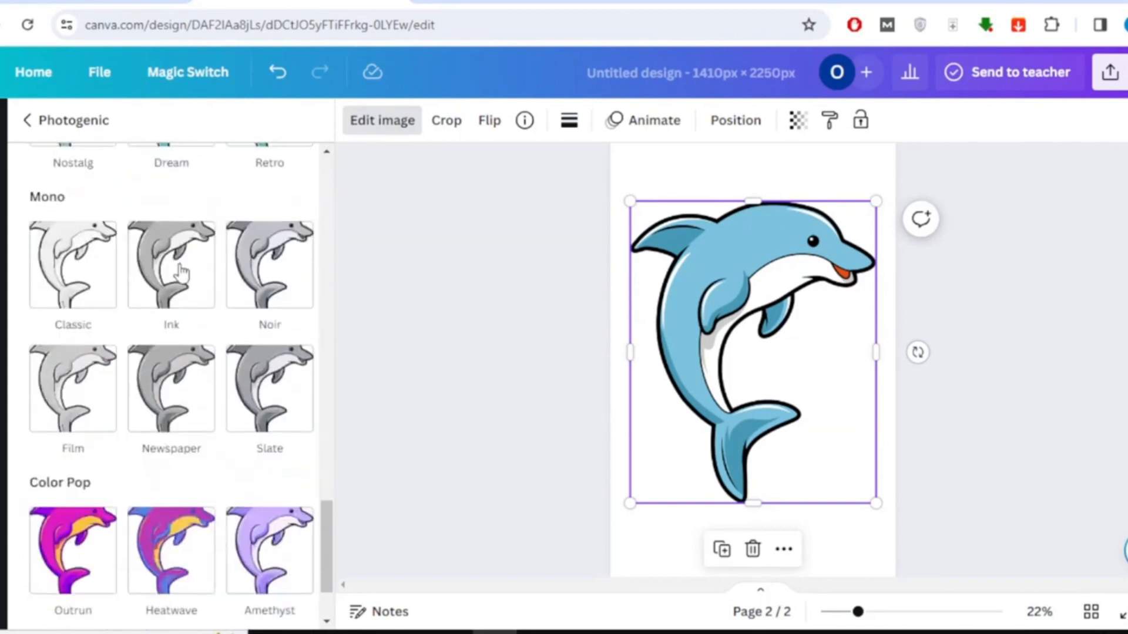
left_click(75, 270)
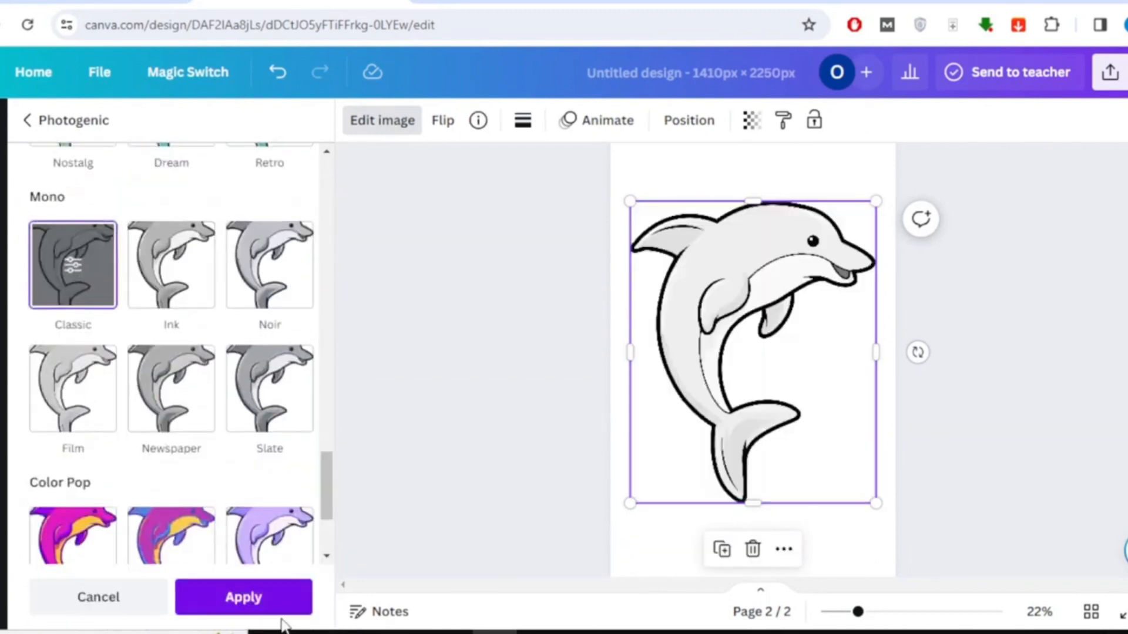
left_click(241, 599)
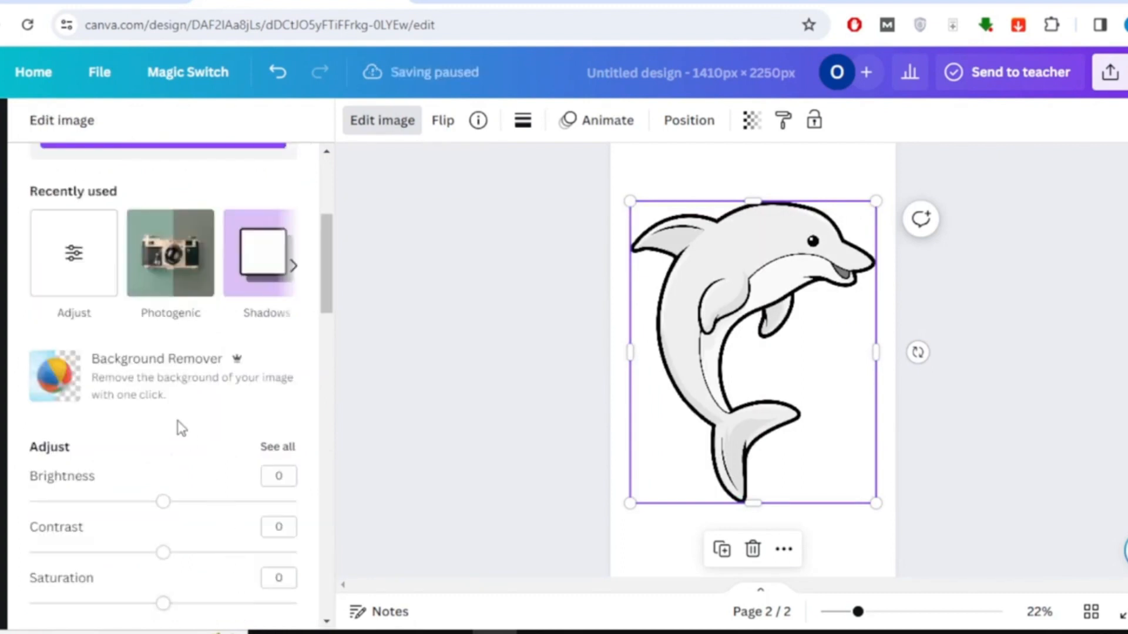
Set the dolphin's contrast to 100 and deselect the image
scroll(181, 429, "down", 2)
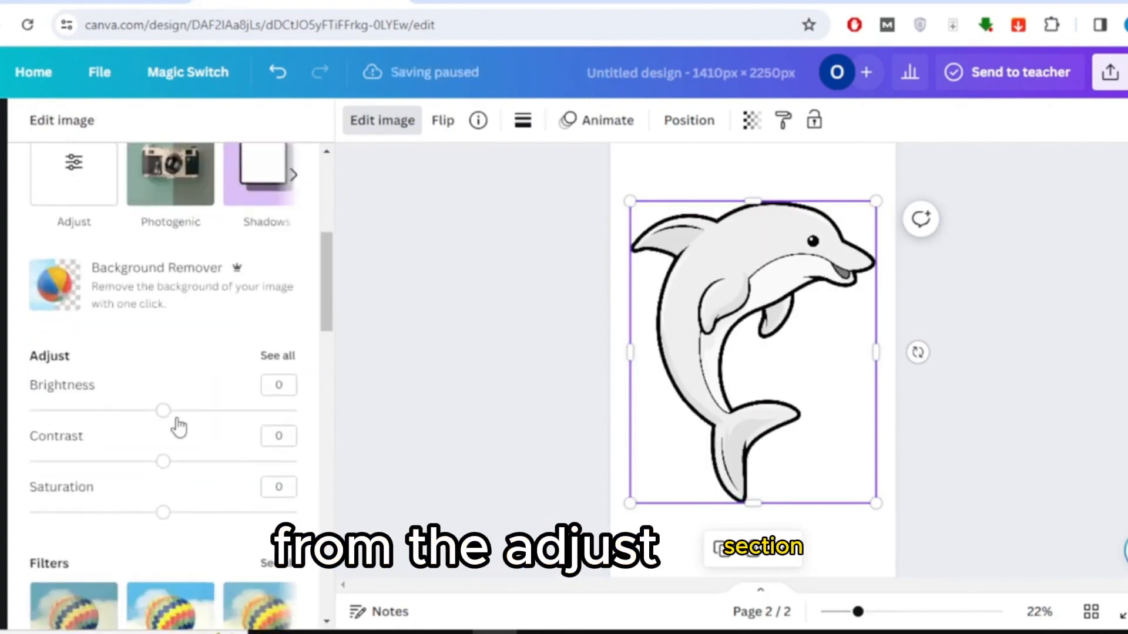
scroll(176, 426, "down", 2)
left_click_drag(166, 375, 255, 383)
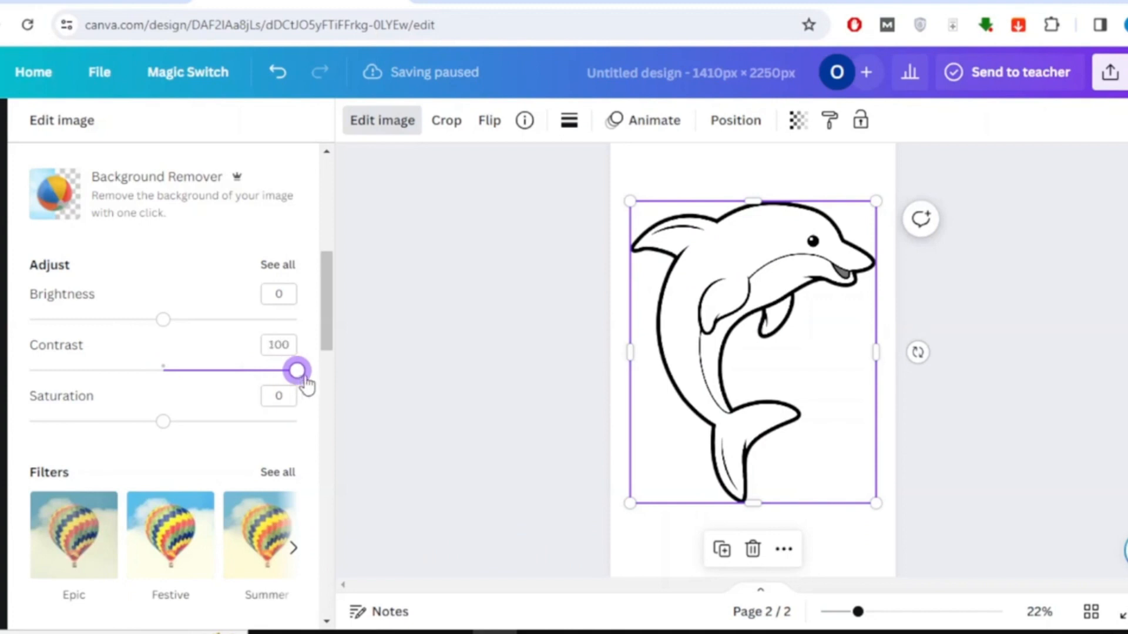
left_click(1081, 261)
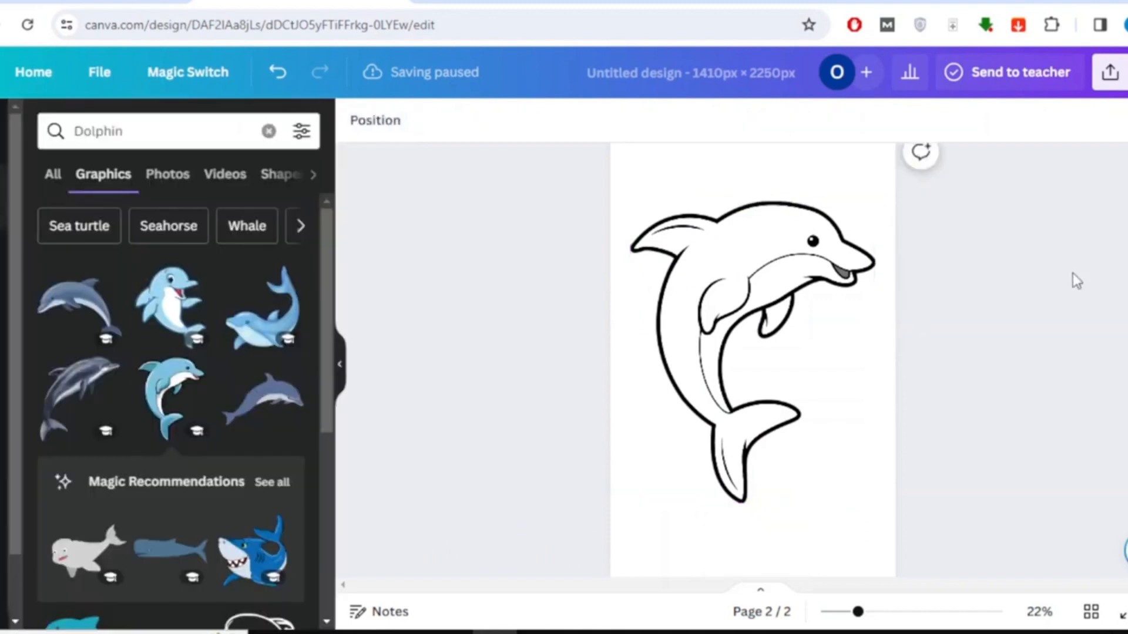
Add a third page and search the graphics for "Shark", copied from the Notepad list
scroll(1030, 346, "down", 2)
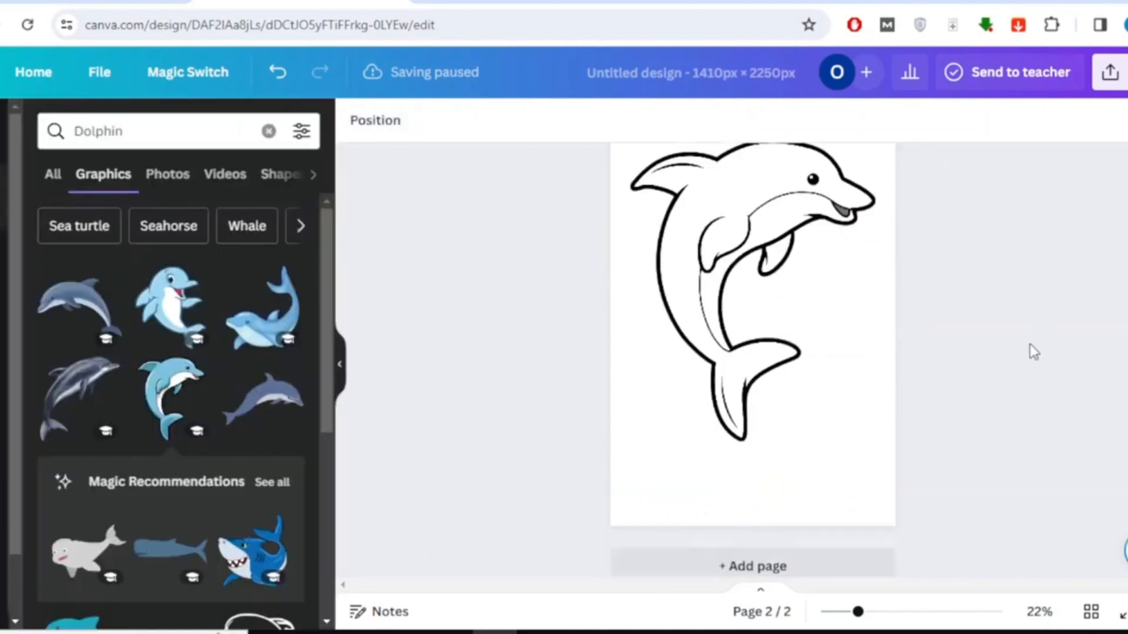
left_click(867, 551)
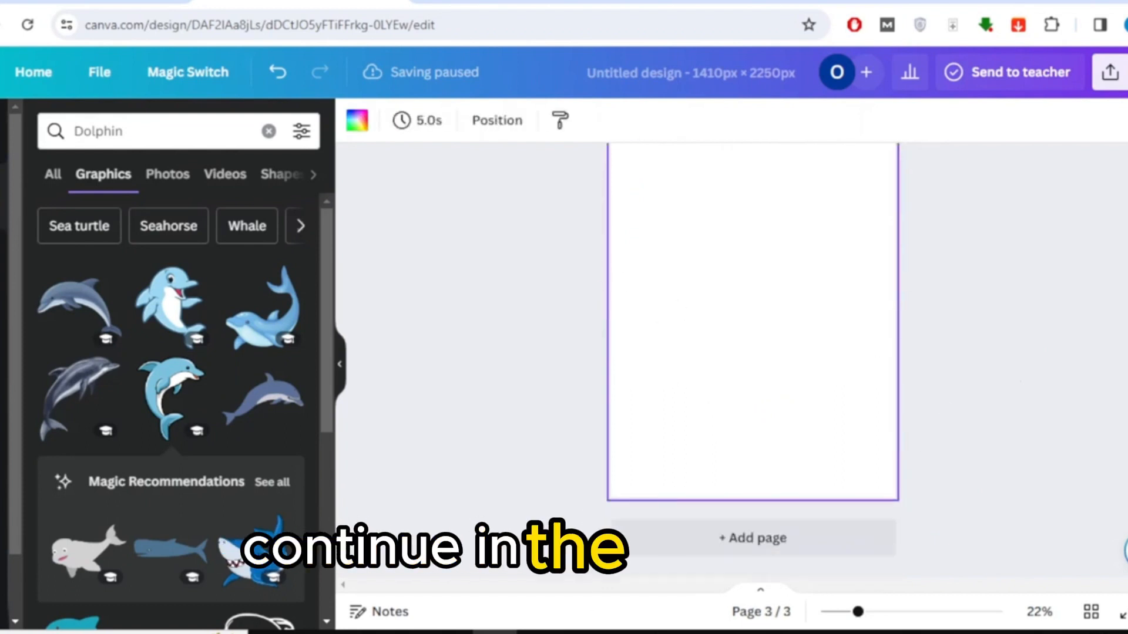
left_click(540, 632)
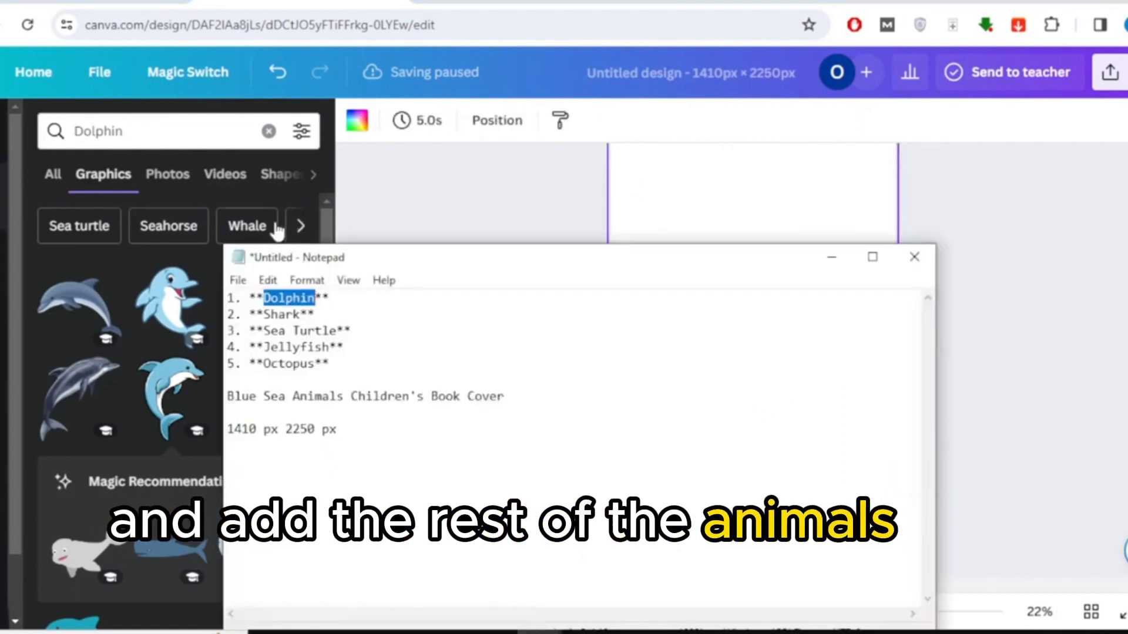
left_click(278, 312)
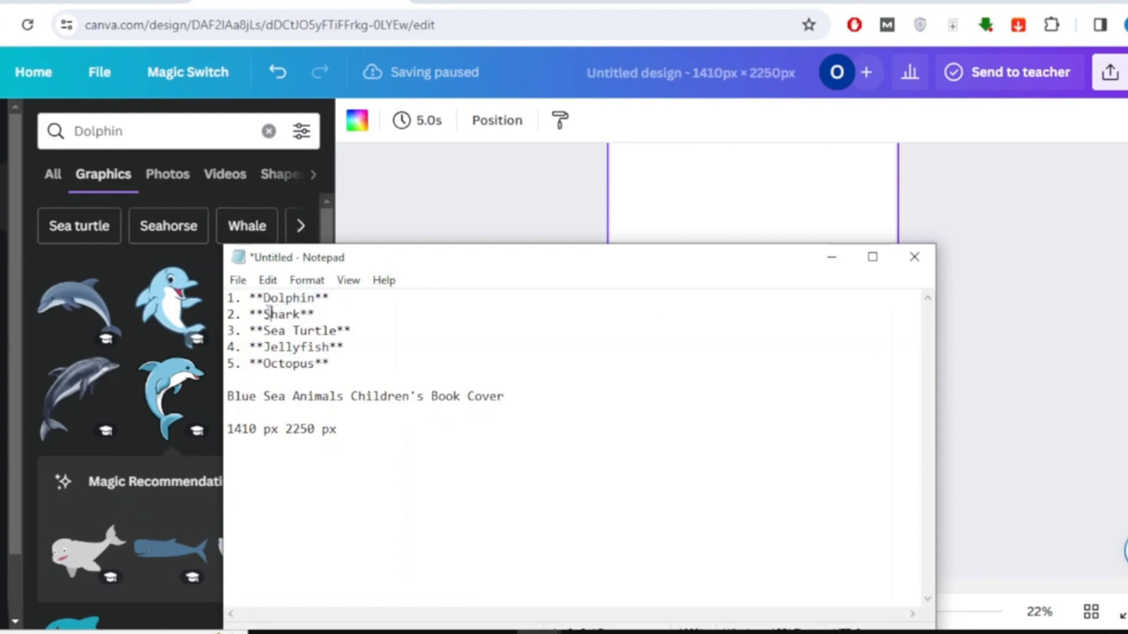
left_click(174, 133)
key("ctrl+a")
type("Shark")
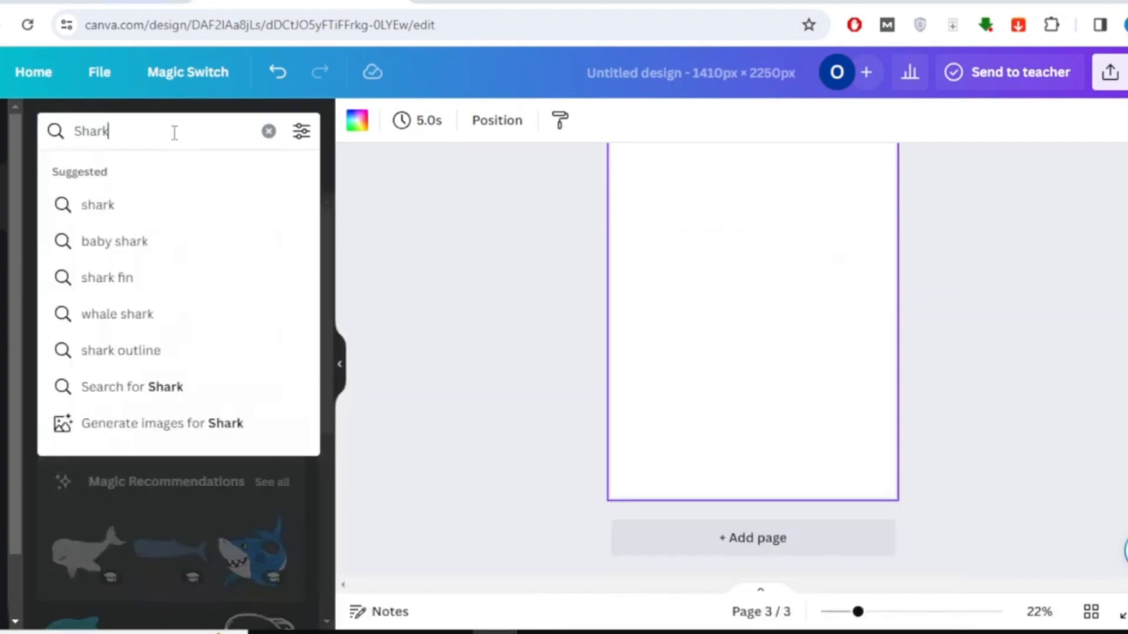
key("Return")
Browse the shark graphics and add the curved teal cartoon shark with an open red mouth to page 3
scroll(216, 298, "down", 10)
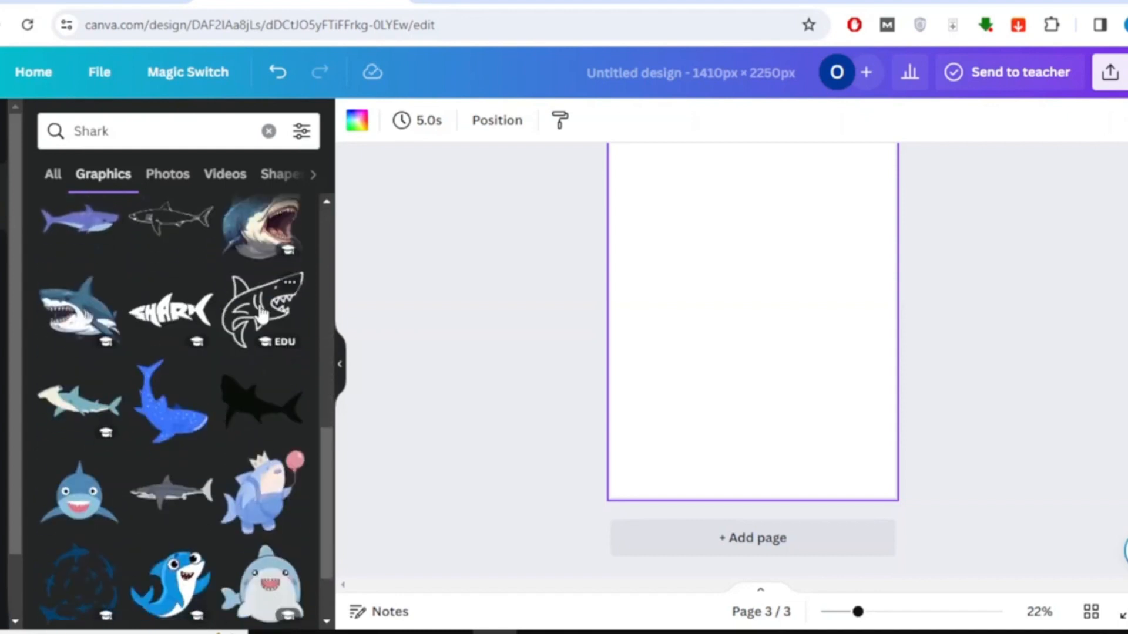
scroll(256, 314, "down", 5)
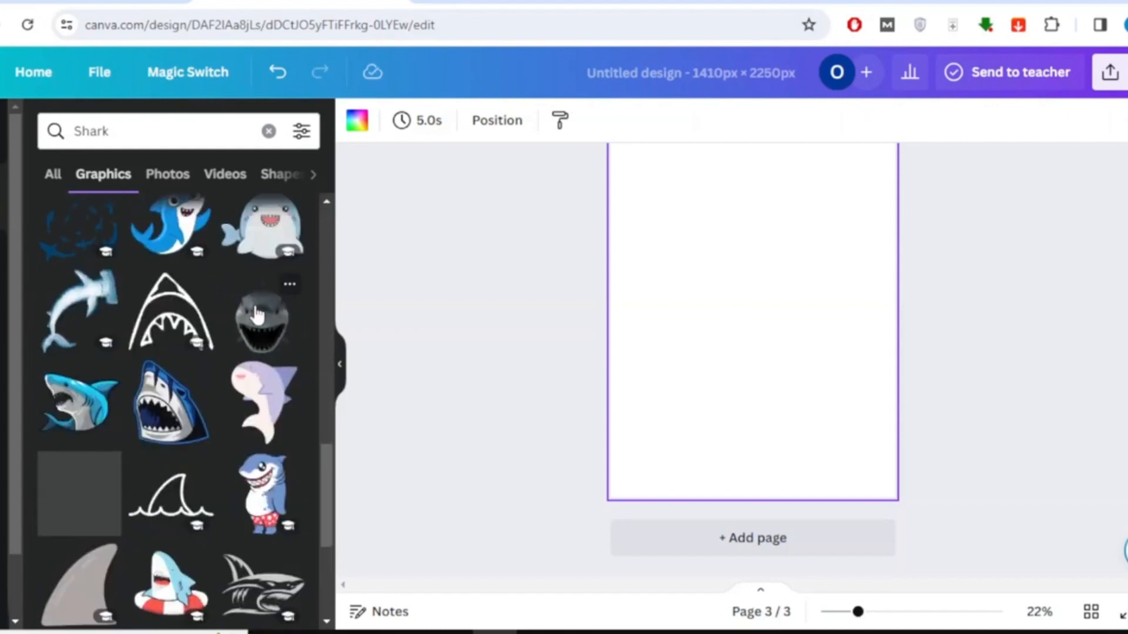
scroll(257, 314, "down", 8)
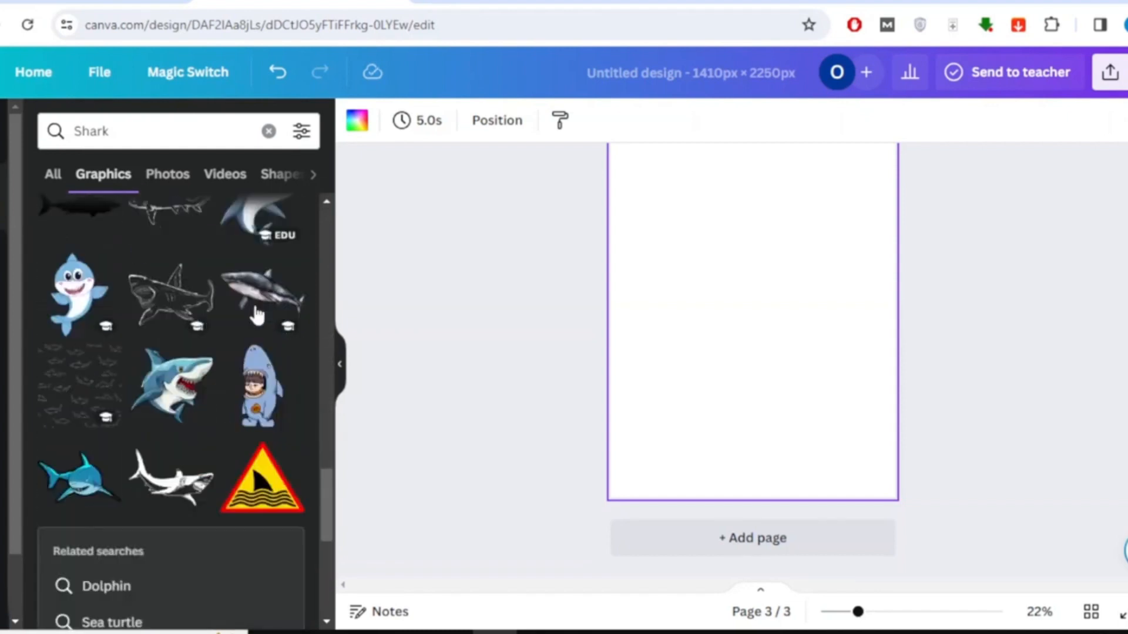
scroll(256, 314, "down", 5)
left_click(190, 368)
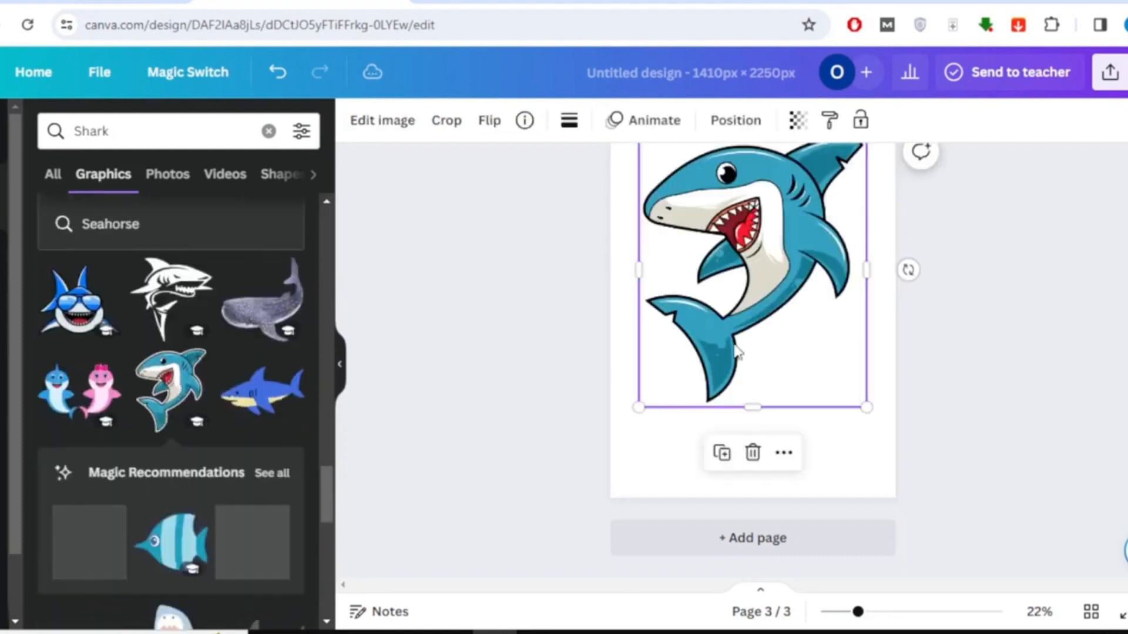
Apply the Classic Mono effect from the Photogenic effects to the shark on page 3
left_click(384, 121)
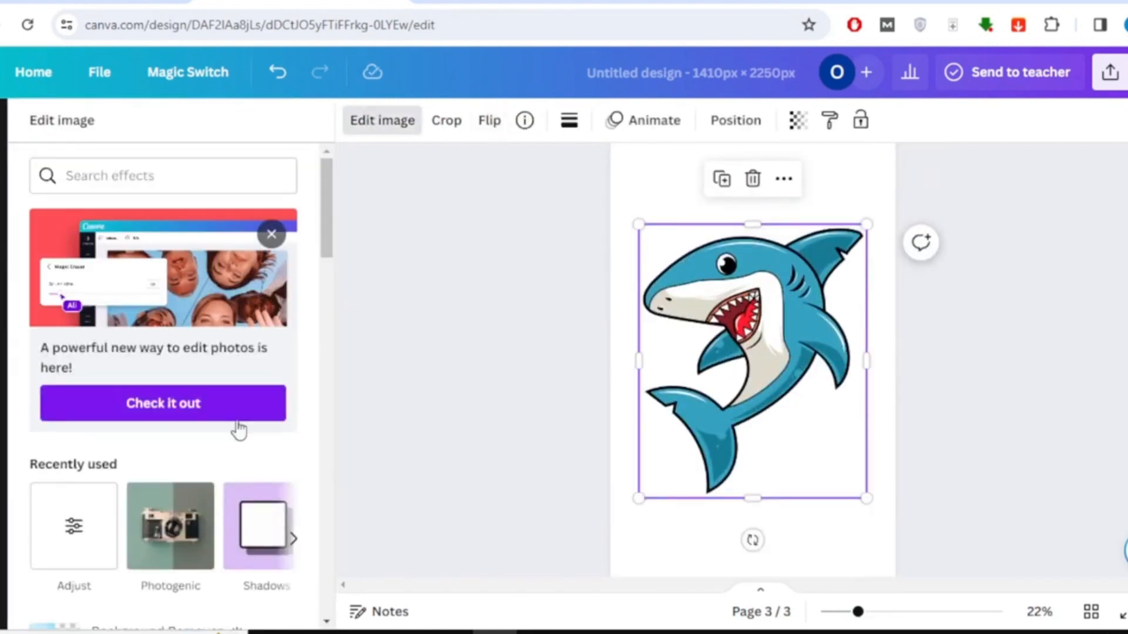
left_click(171, 528)
scroll(167, 395, "down", 20)
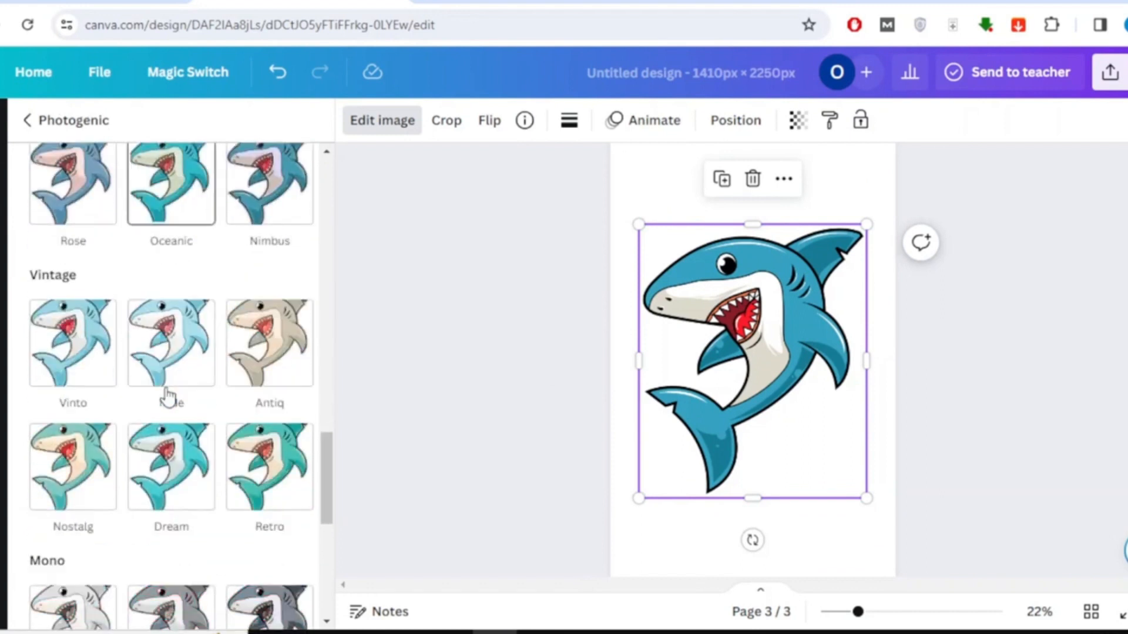
left_click(77, 364)
left_click(228, 611)
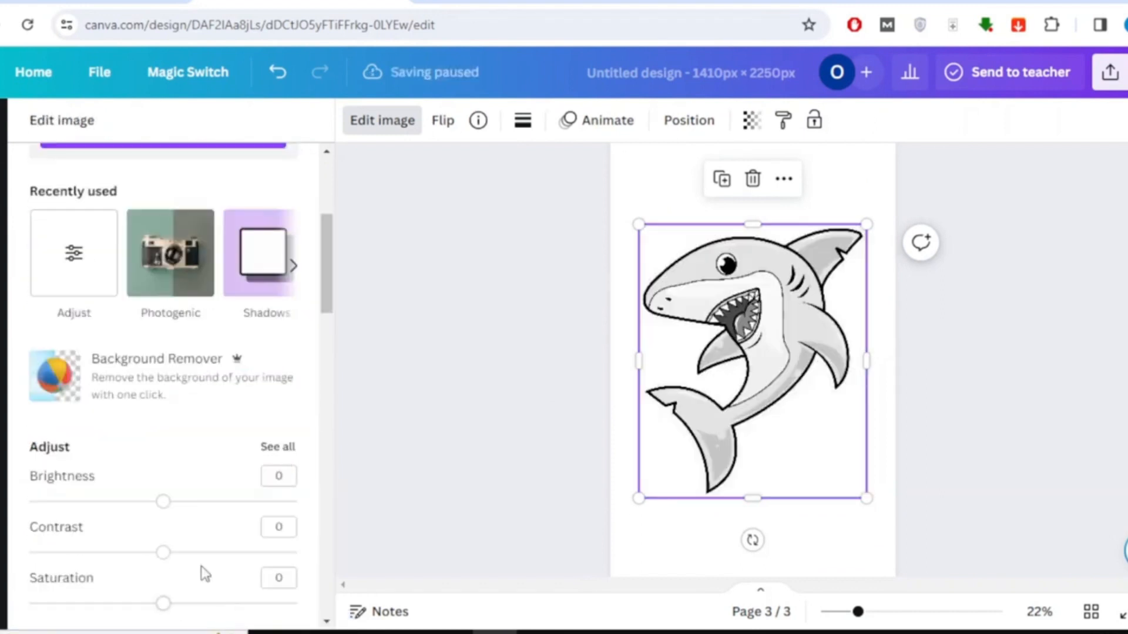
Raise the shark's contrast until its grey body shading turns white, and deselect it
left_click_drag(188, 558, 228, 552)
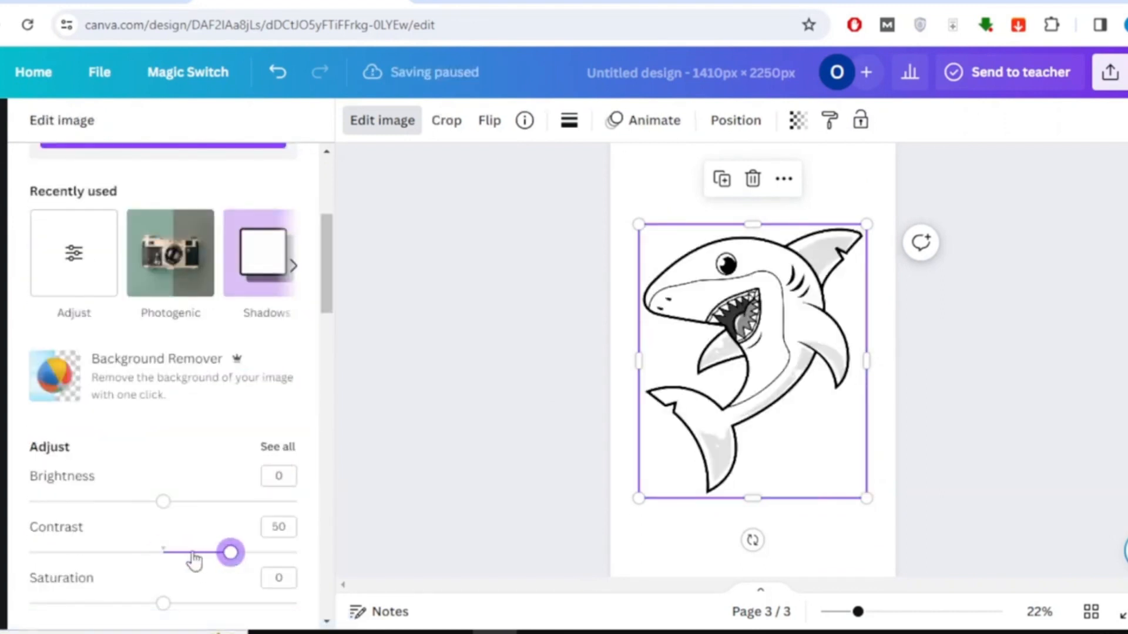
scroll(242, 476, "down", 2)
left_click(525, 300)
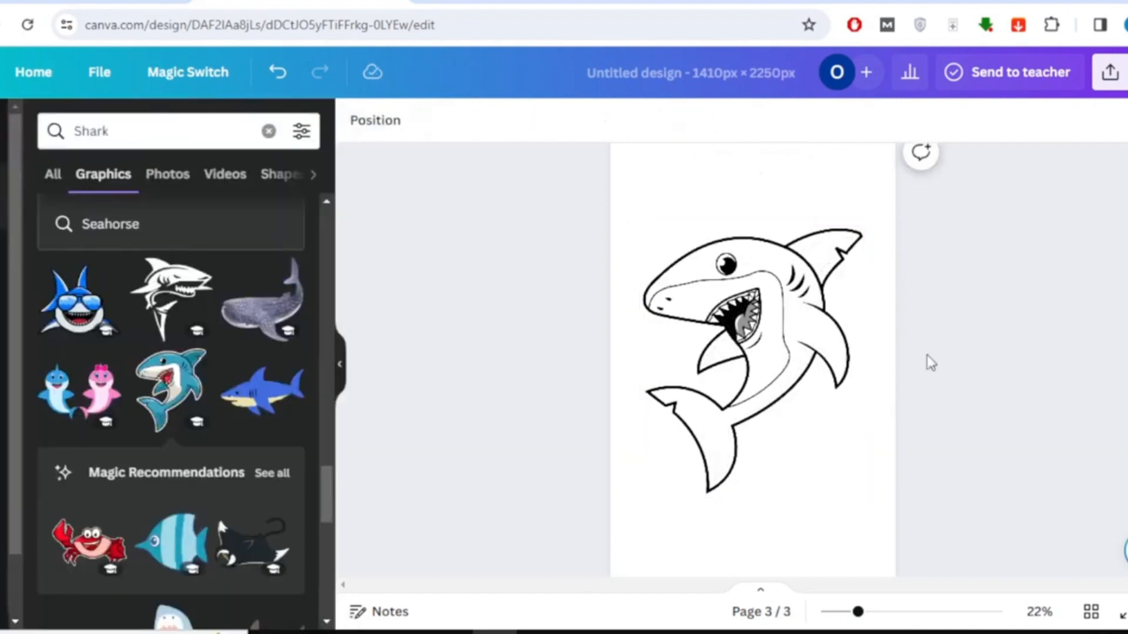
Find graphics for "Sea Turtle" and add the winking green turtle with the orange shell to a new page 4
scroll(940, 356, "up", 8)
scroll(940, 376, "down", 9)
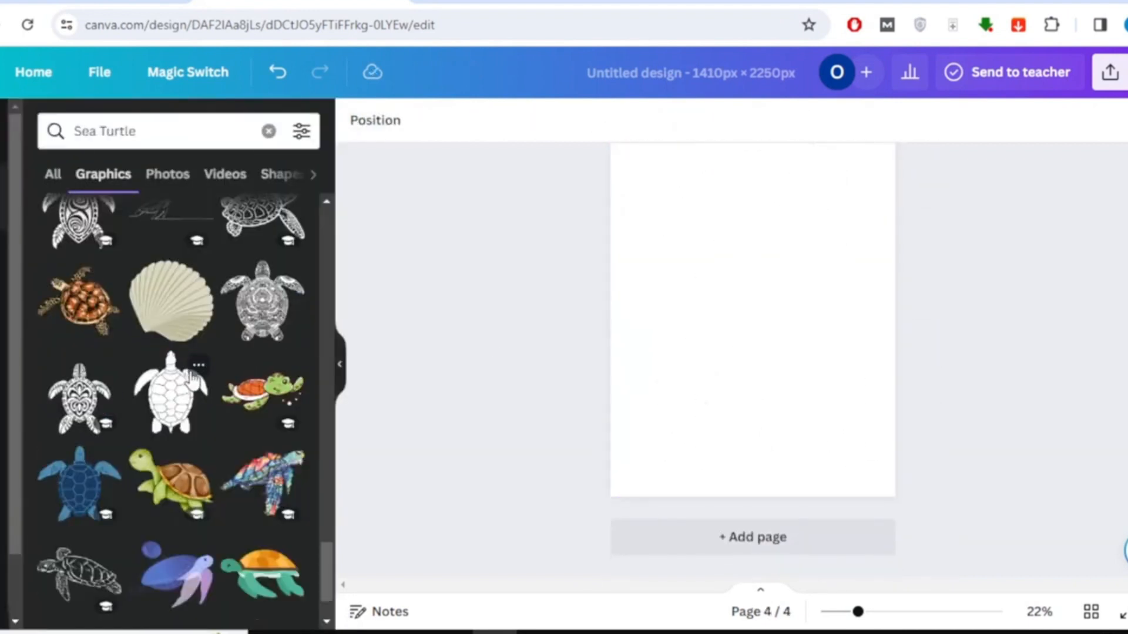
left_click(235, 391)
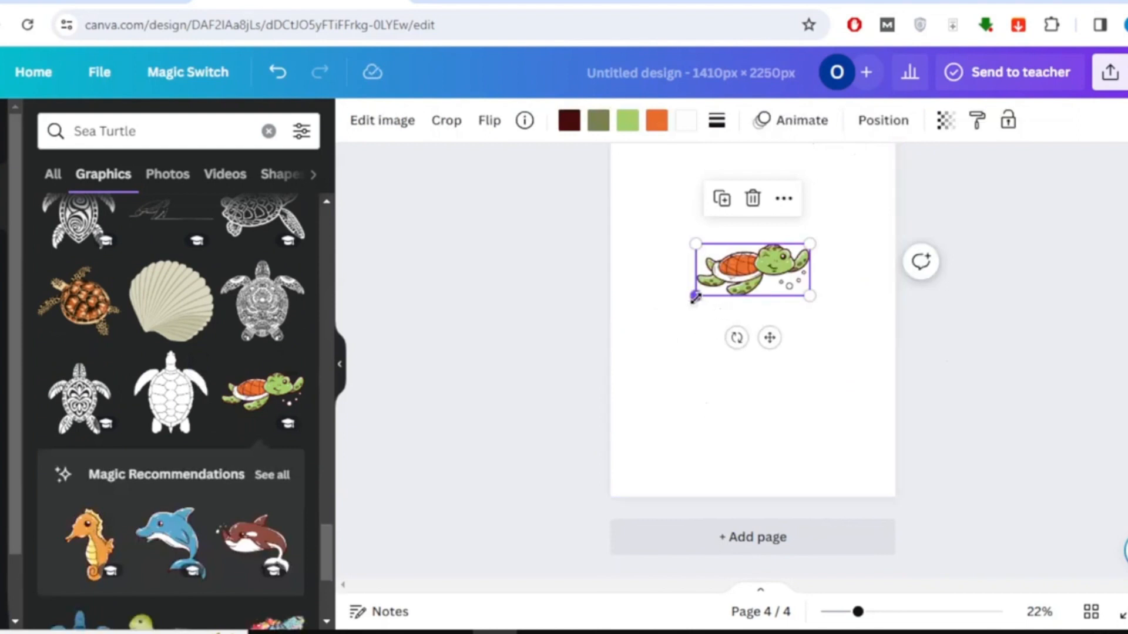
Enlarge the turtle to nearly the page width and centre it horizontally on page 4
left_click_drag(695, 297, 604, 413)
left_click_drag(700, 324, 756, 327)
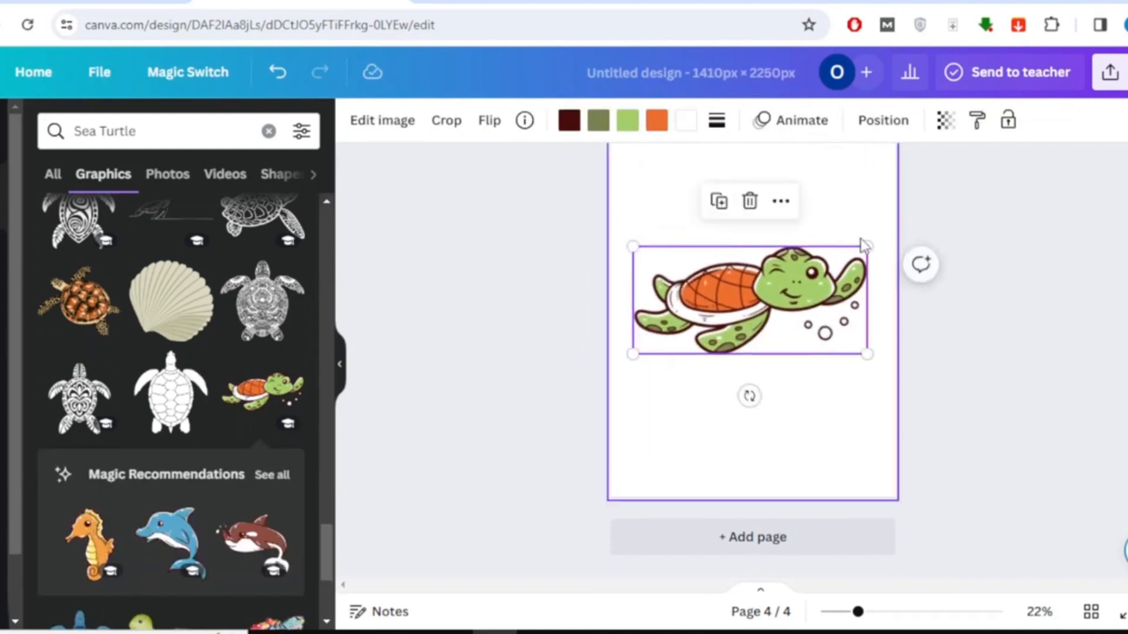
left_click_drag(897, 237, 879, 241)
left_click(772, 280)
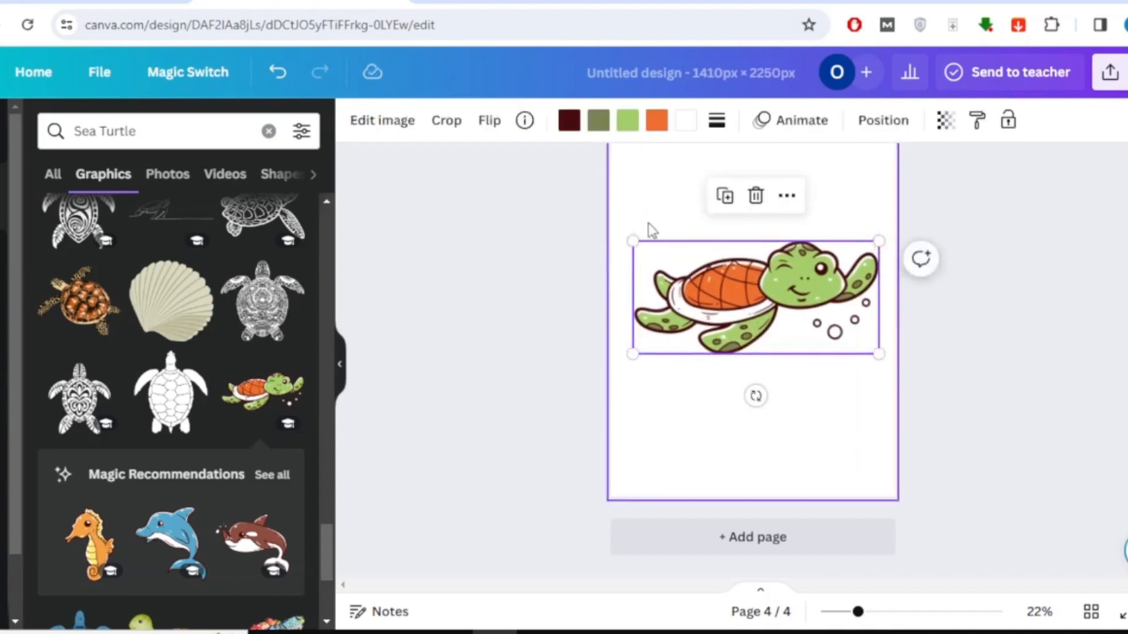
Recolour the turtle's olive green, light green and orange areas to white, keeping the dark outlines
left_click(597, 123)
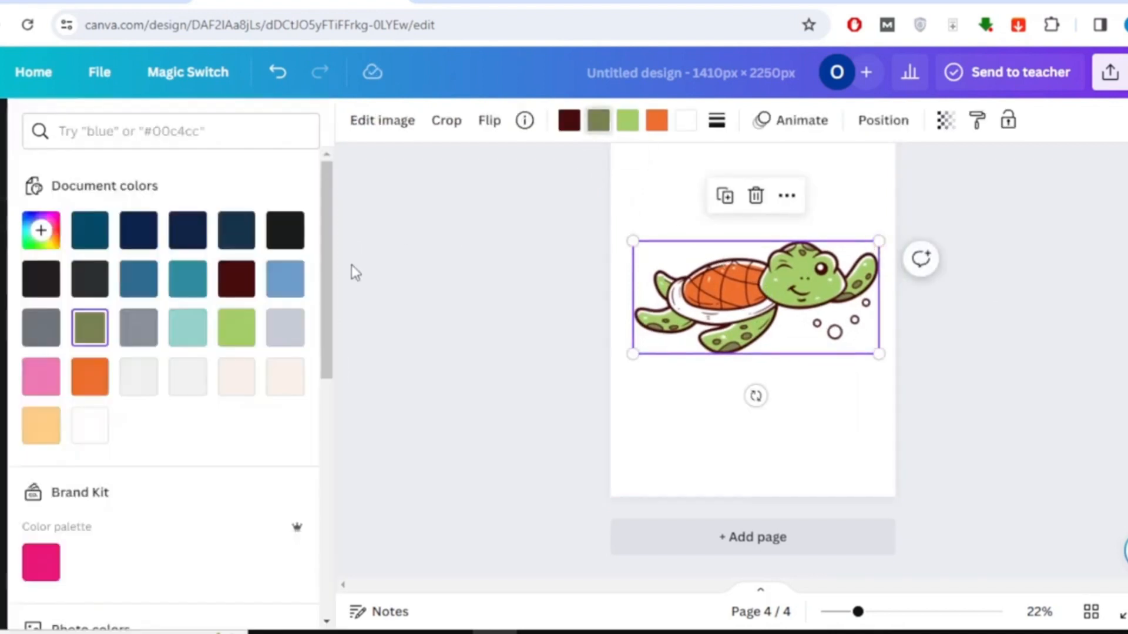
left_click(89, 425)
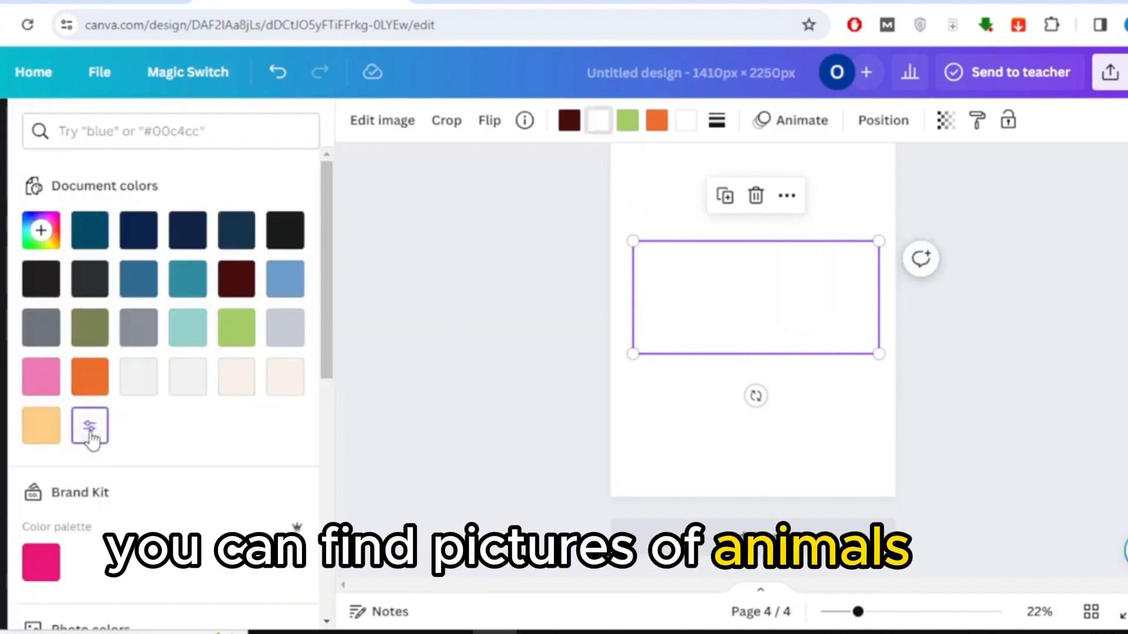
left_click(627, 121)
left_click(88, 438)
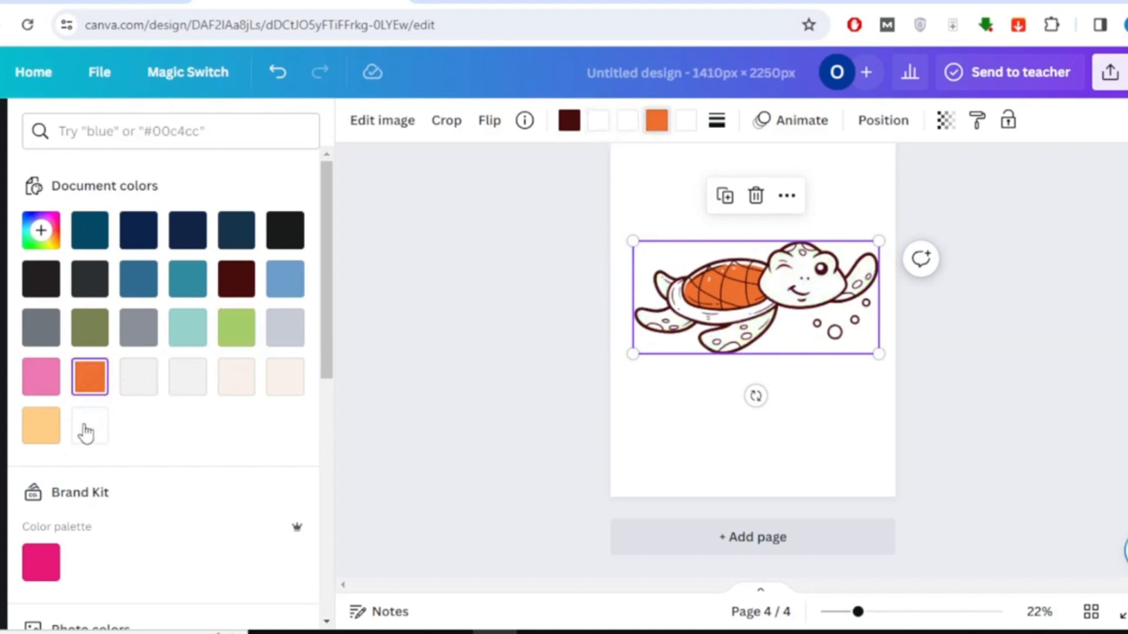
left_click(519, 273)
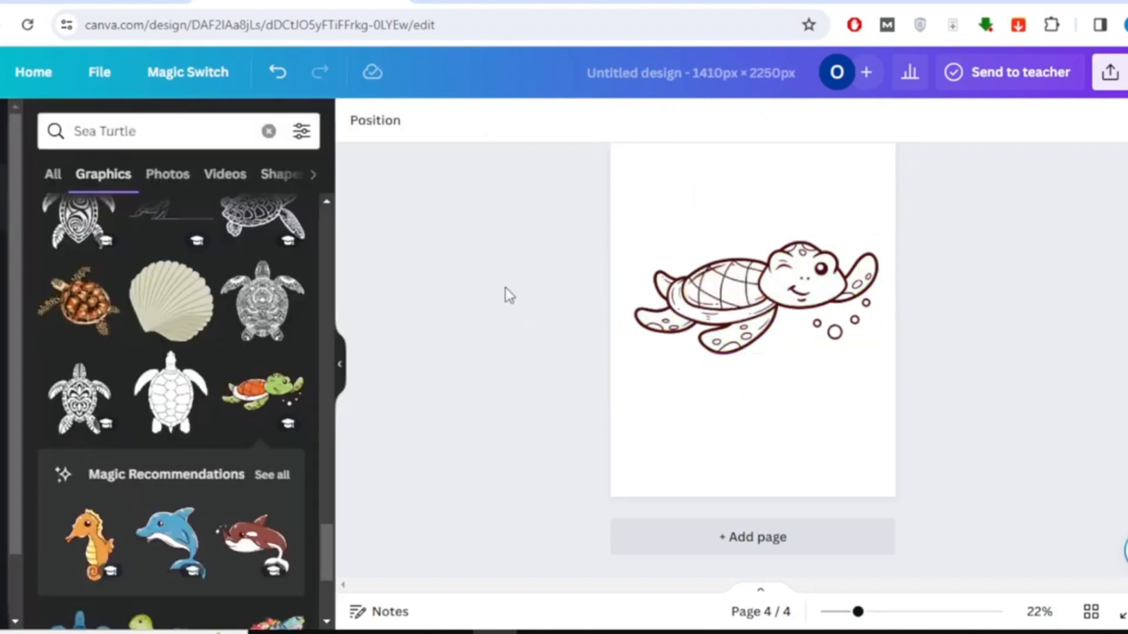
Add a fifth page and place the orange seahorse from the turtle's full set of Magic Recommendations on it
left_click(689, 538)
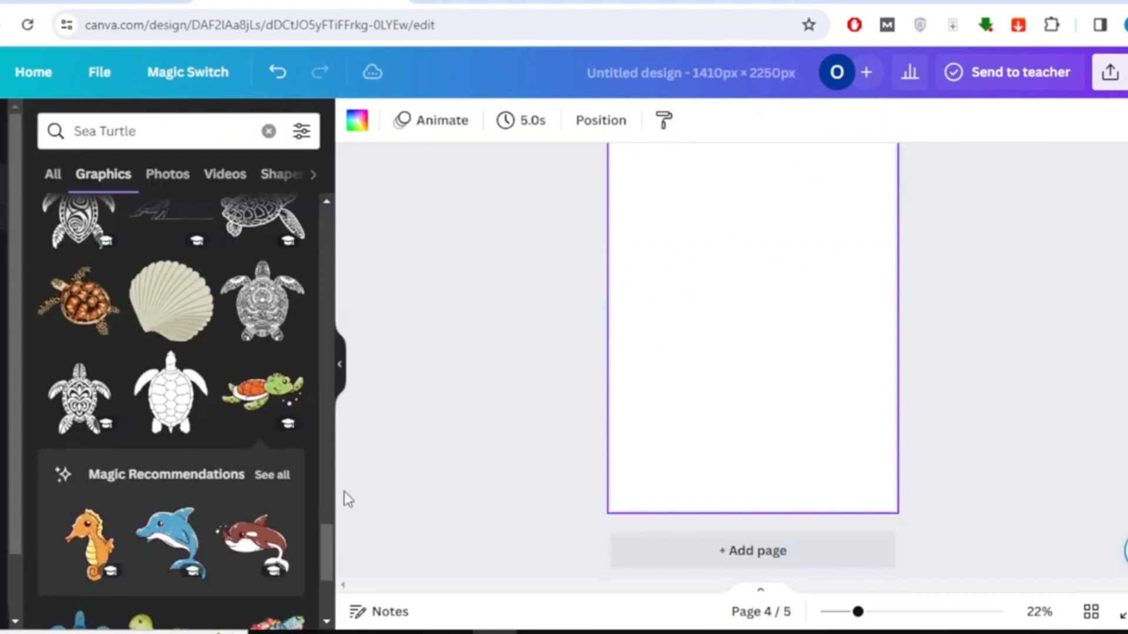
left_click(272, 476)
left_click(100, 247)
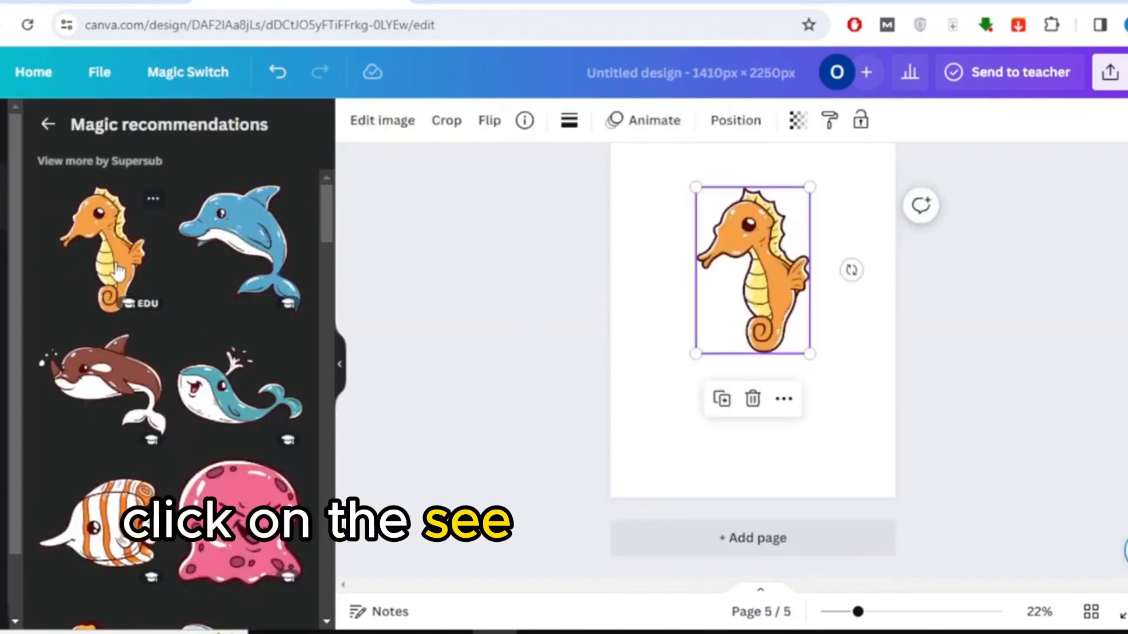
Enlarge the seahorse to about three quarters of the page width and centre it horizontally on page 5
left_click_drag(695, 354, 755, 316)
scroll(844, 381, "up", 2)
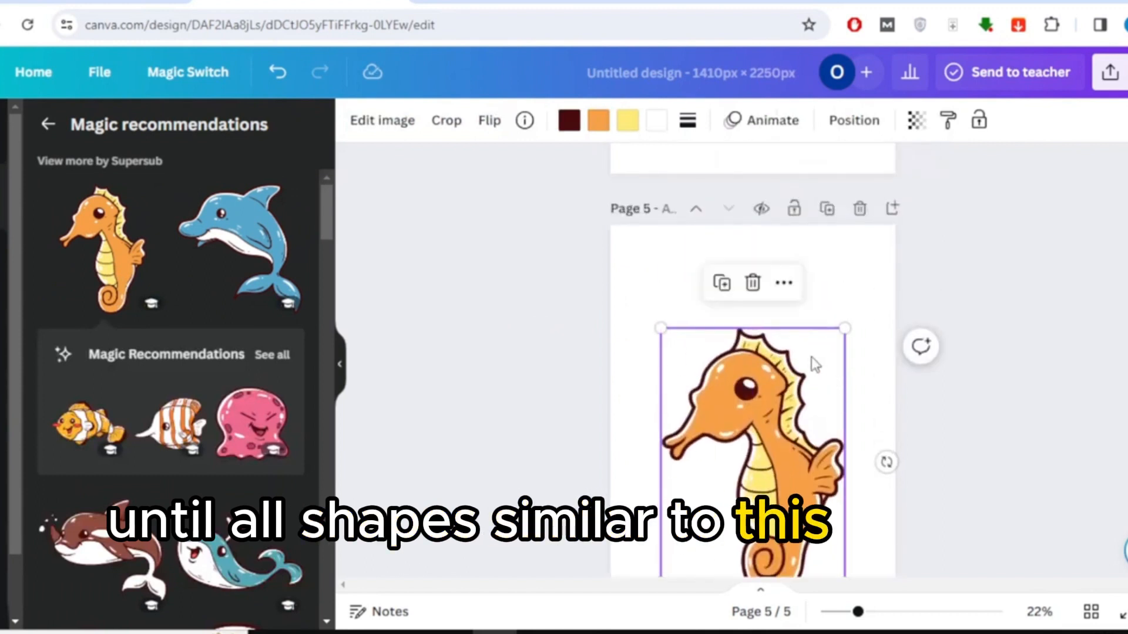
scroll(812, 358, "down", 1)
left_click_drag(660, 504, 634, 543)
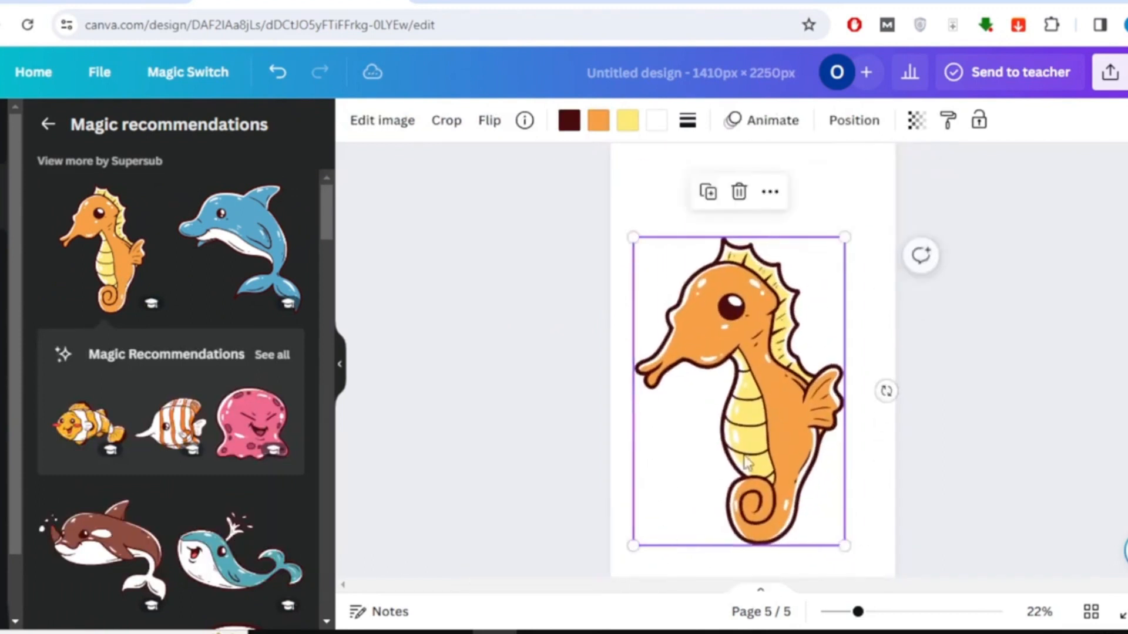
left_click_drag(756, 453, 772, 403)
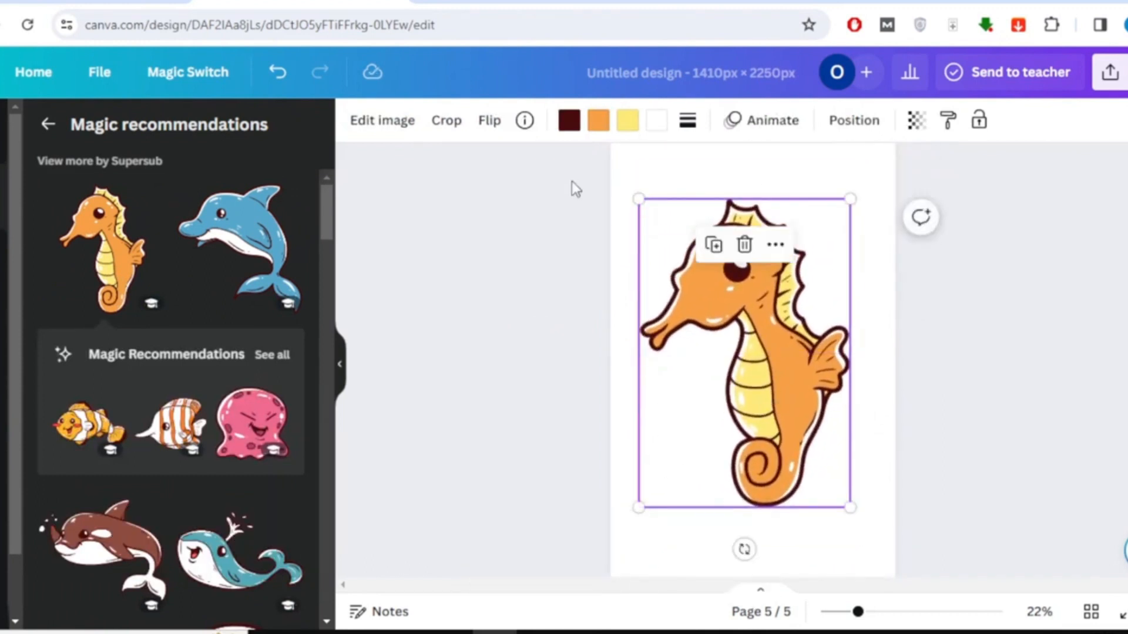
Recolour the seahorse's orange and yellow areas to white, keeping the dark outlines
left_click(599, 124)
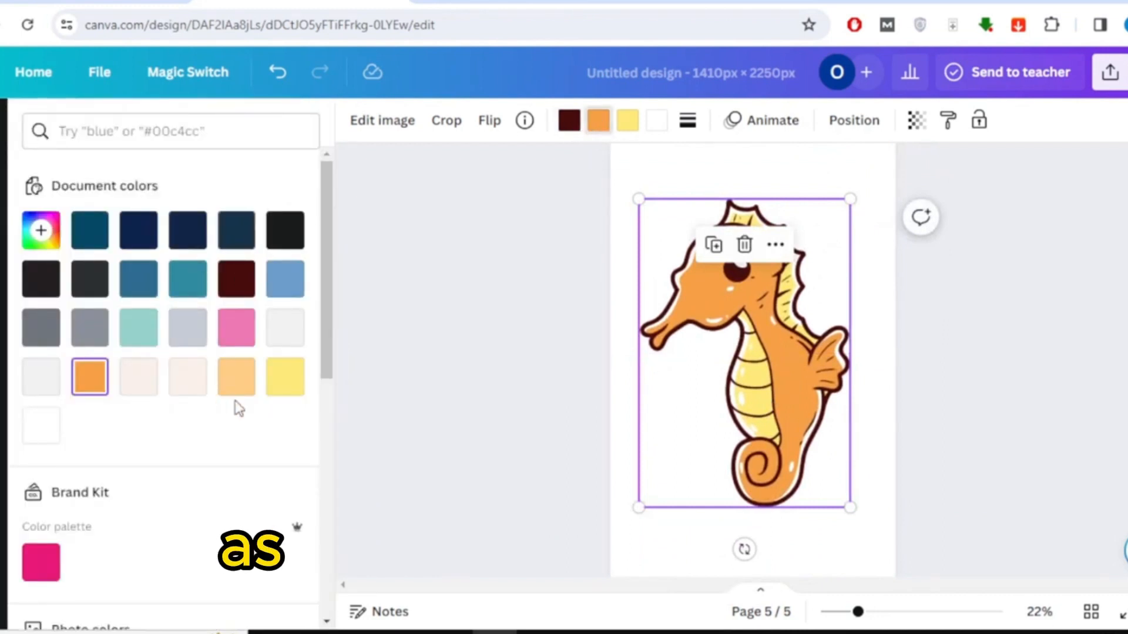
left_click(41, 425)
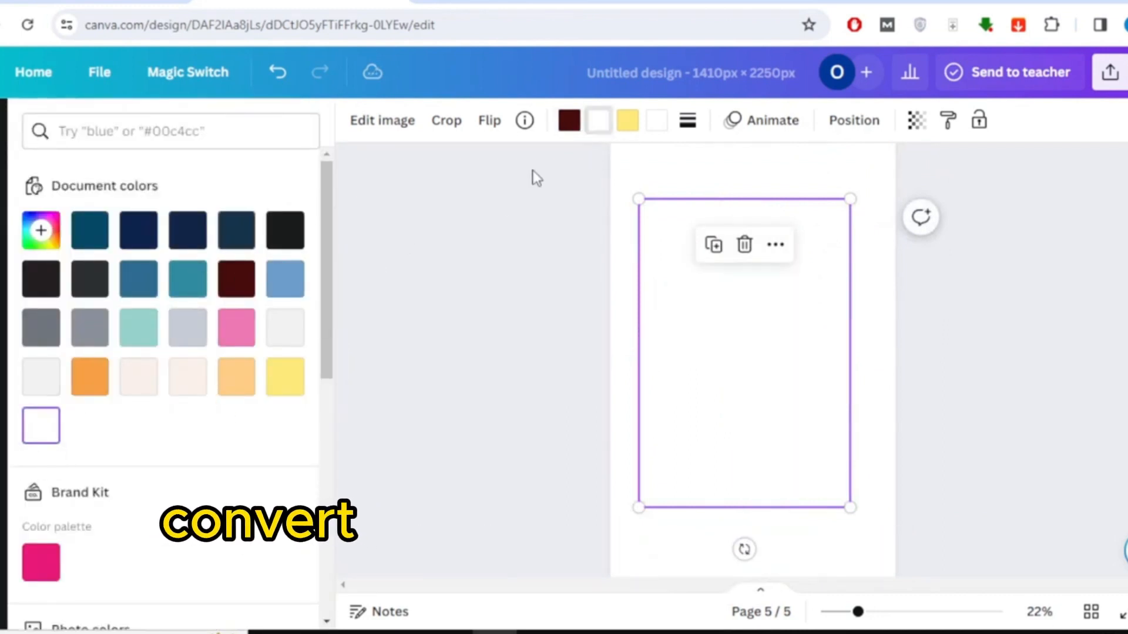
left_click(627, 122)
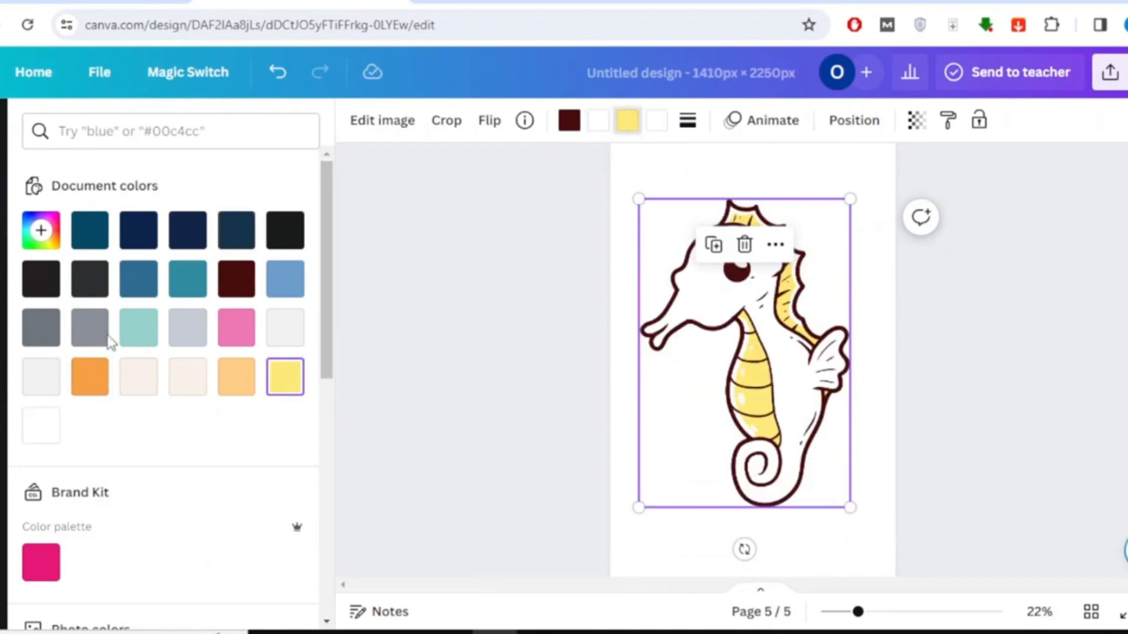
left_click(463, 229)
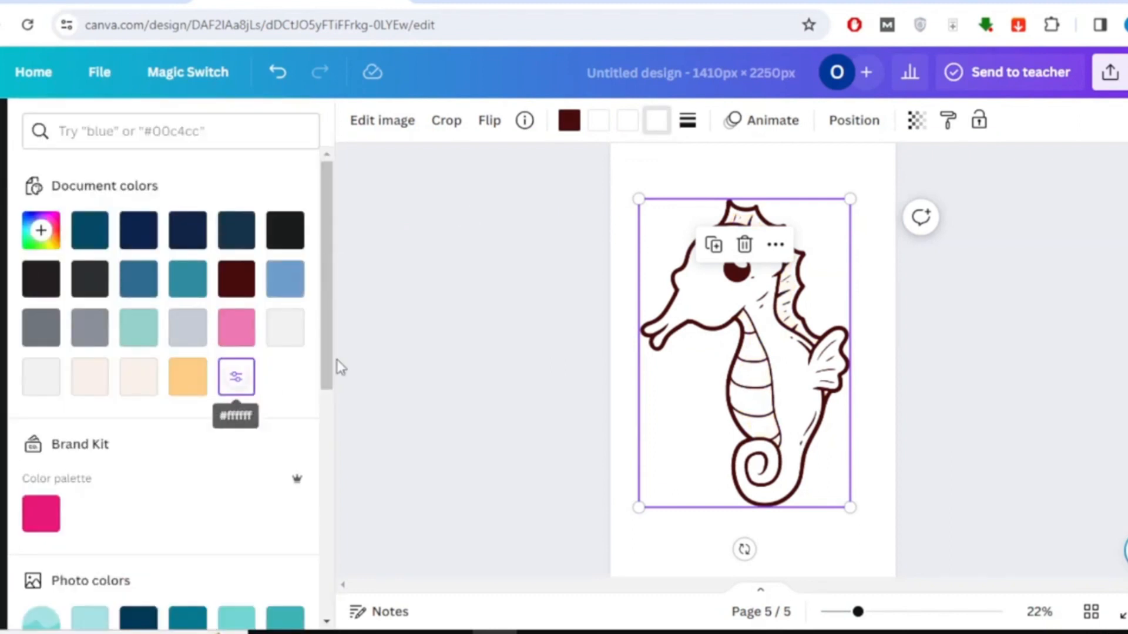
left_click(657, 353)
Add a blank sixth page after the seahorse page
scroll(904, 411, "down", 2)
left_click(705, 538)
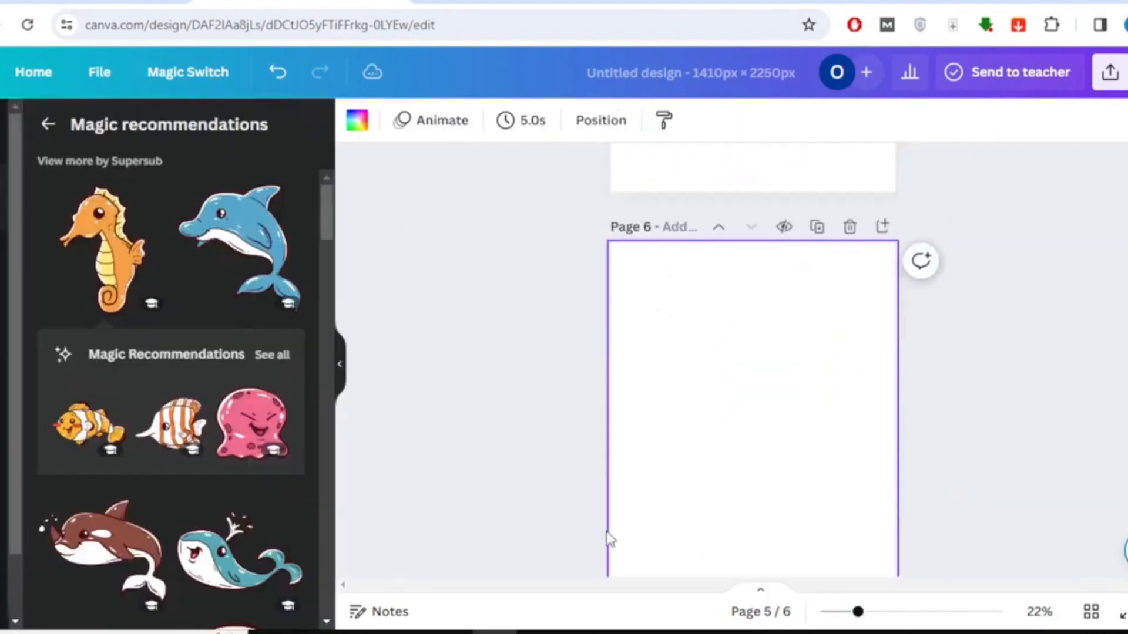
scroll(246, 361, "down", 5)
scroll(247, 370, "down", 2)
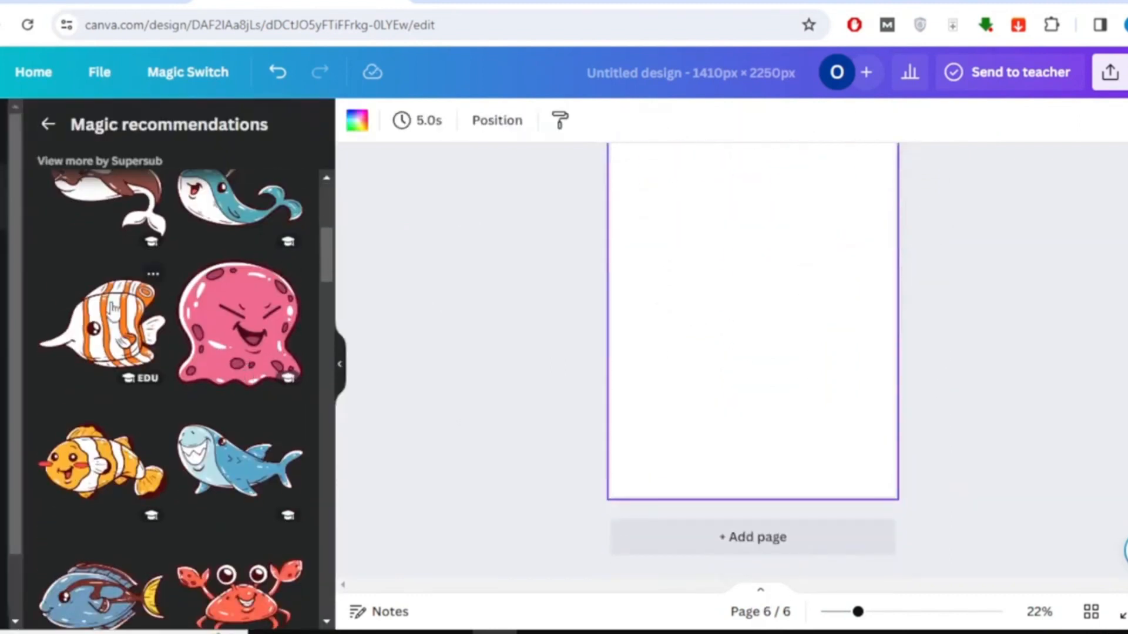
left_click(102, 324)
left_click_drag(696, 309, 609, 369)
left_click_drag(713, 347, 756, 352)
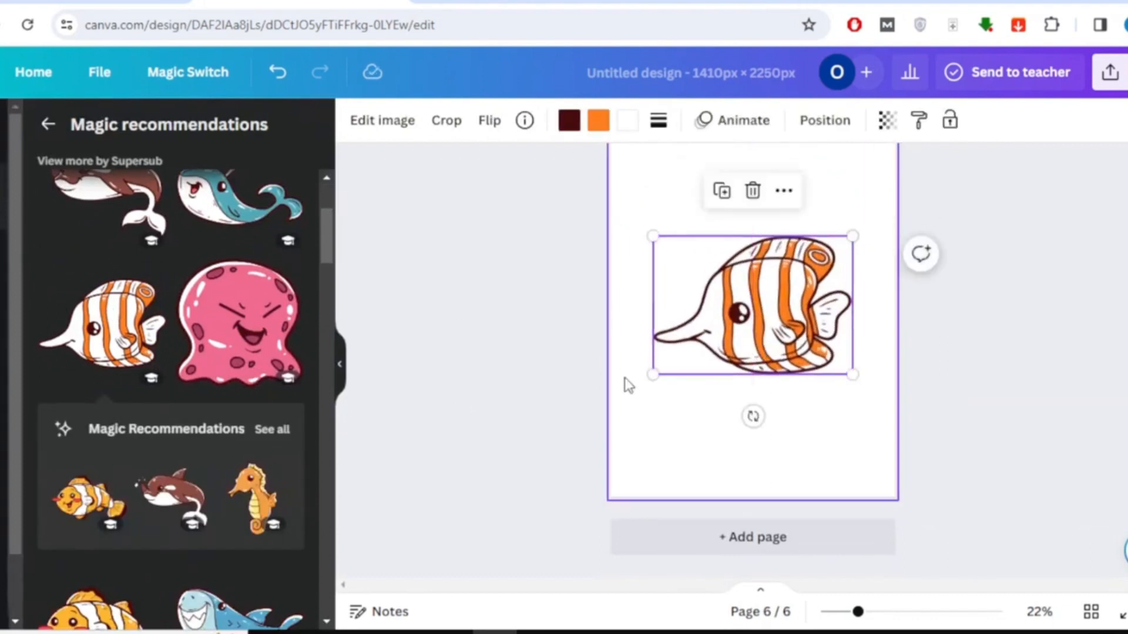
left_click(752, 191)
Place the smiling orange clownfish on page 6, enlarge it to most of the page width and centre it
left_click(88, 499)
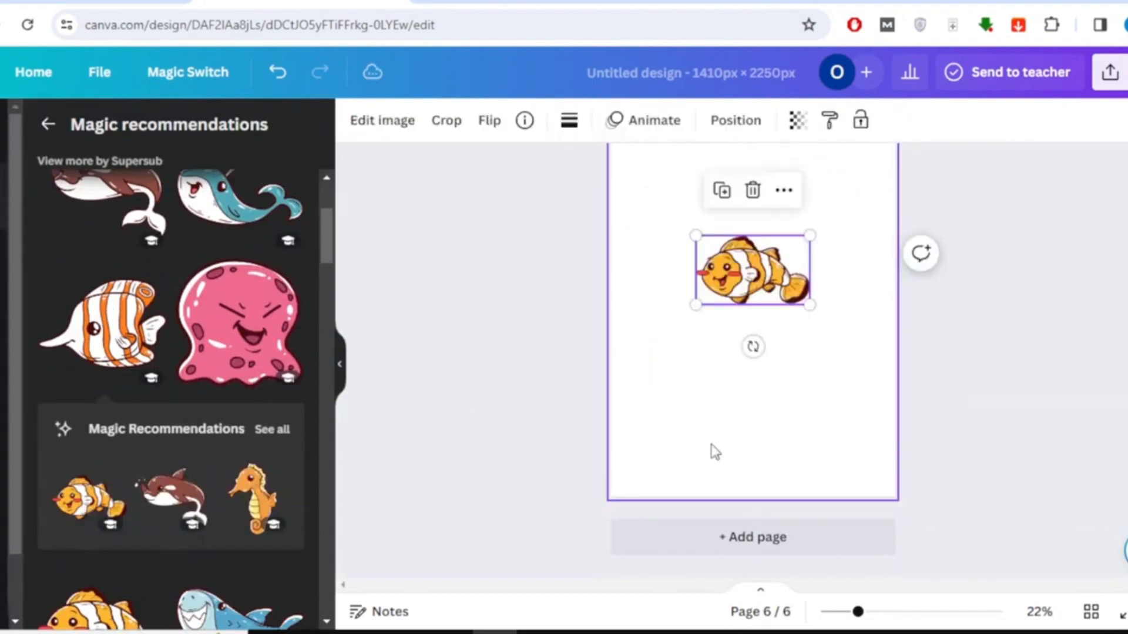
left_click_drag(696, 303, 676, 424)
left_click_drag(714, 292, 750, 338)
left_click_drag(846, 280, 890, 258)
left_click_drag(749, 364, 729, 343)
Recolour the clownfish's red and orange areas to white, keeping the dark outlines
scroll(591, 222, "up", 1)
left_click(598, 120)
left_click(45, 439)
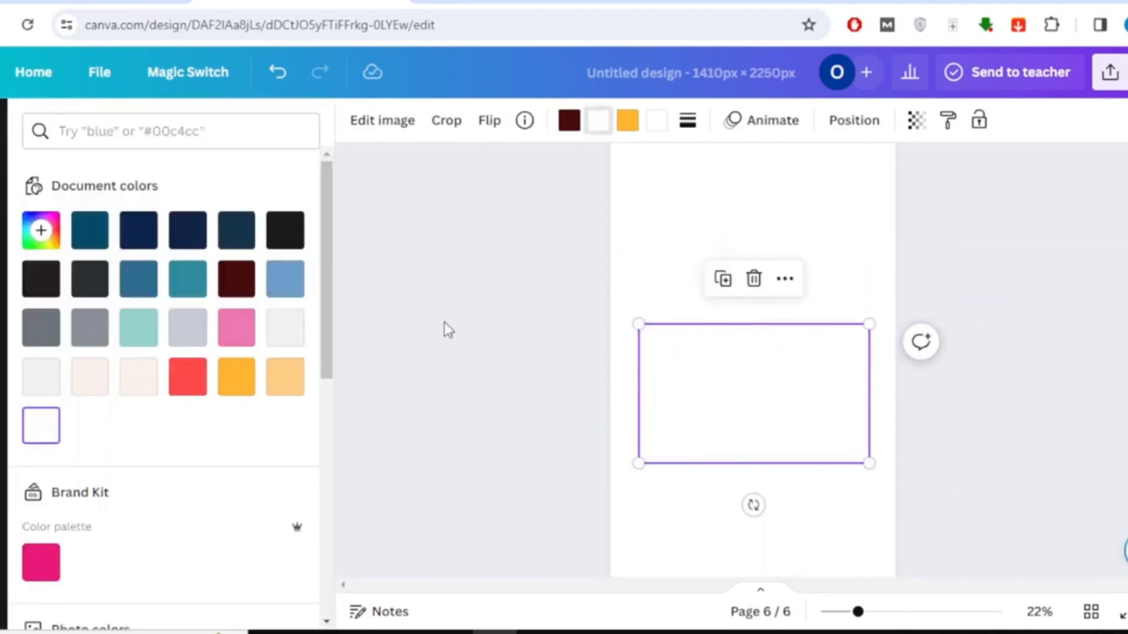
left_click(45, 439)
left_click(415, 351)
Add a seventh page, place the blue seal from the recommendations on it and enlarge it to most of the page width
scroll(214, 382, "down", 5)
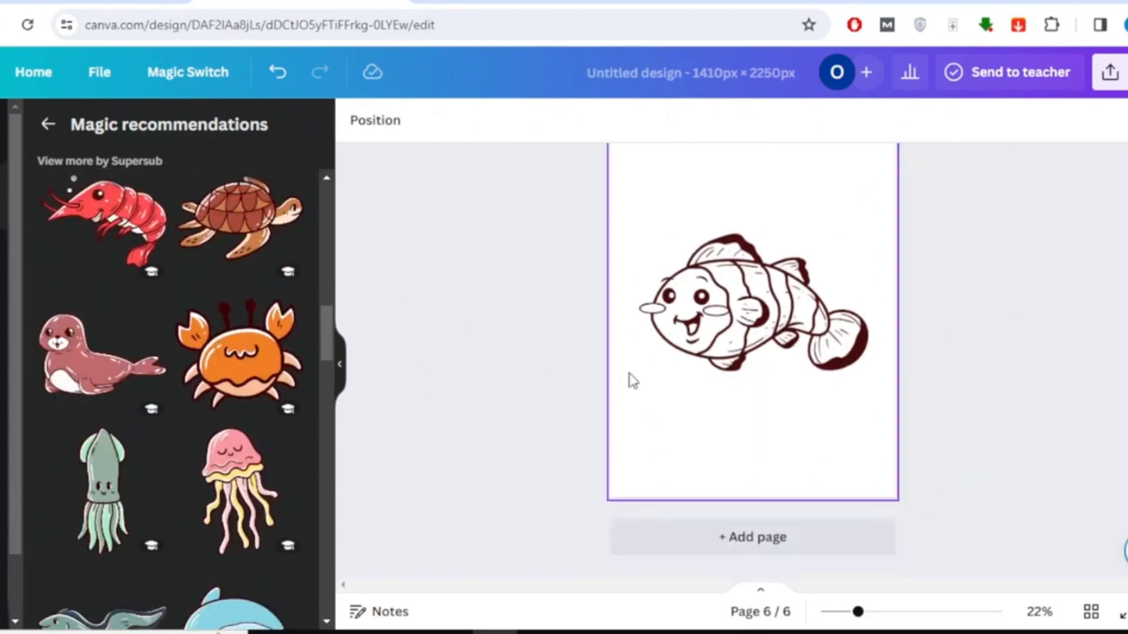
left_click(752, 537)
scroll(259, 408, "down", 10)
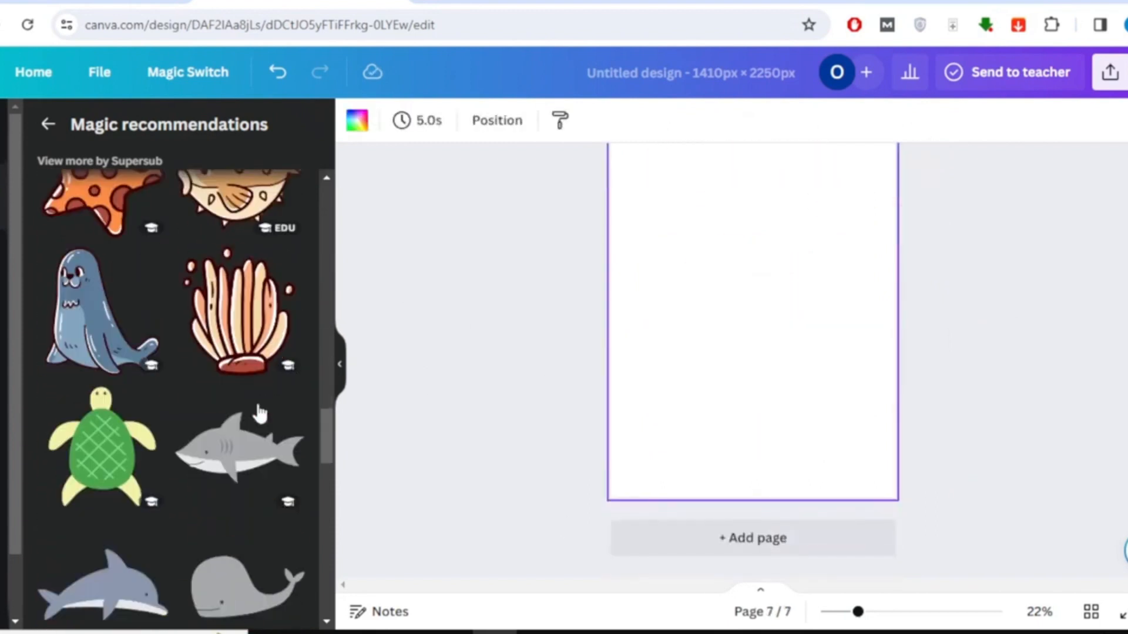
scroll(259, 414, "down", 1)
left_click(89, 272)
left_click_drag(700, 336, 645, 428)
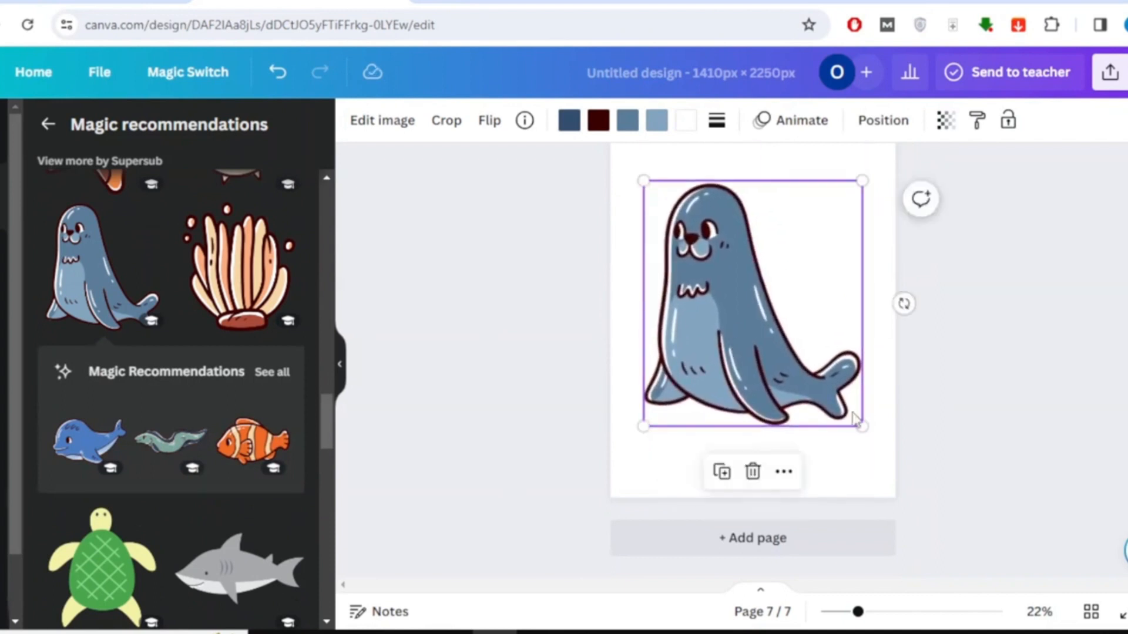
Recolour the seal's dark, medium and light blue areas to white, keeping the dark outlines
left_click(569, 120)
left_click(141, 428)
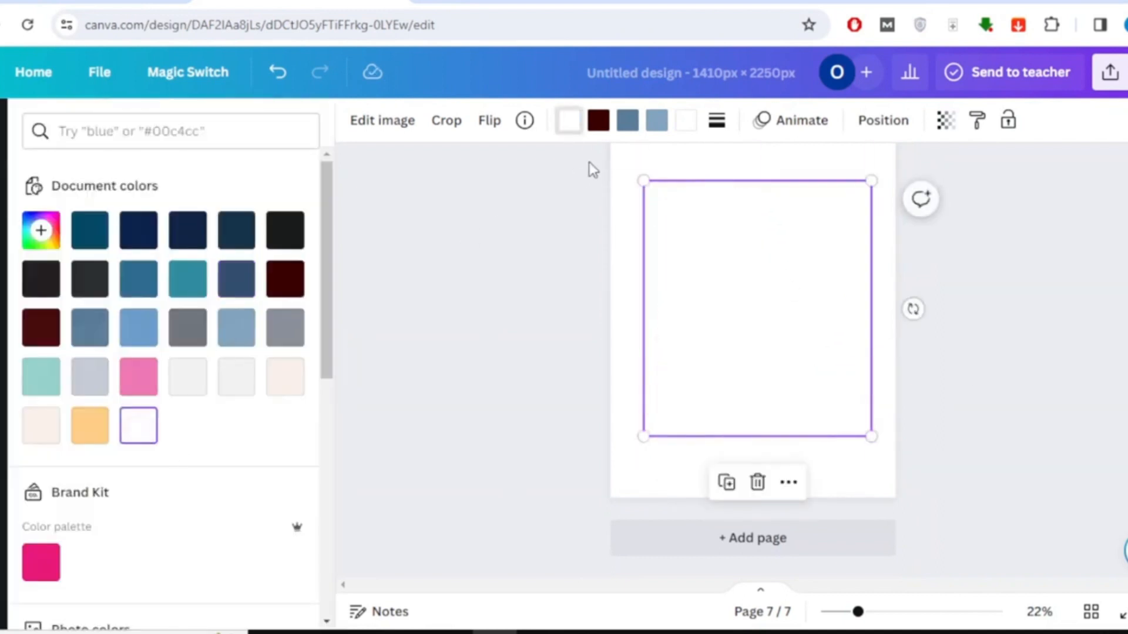
left_click(629, 122)
left_click(146, 433)
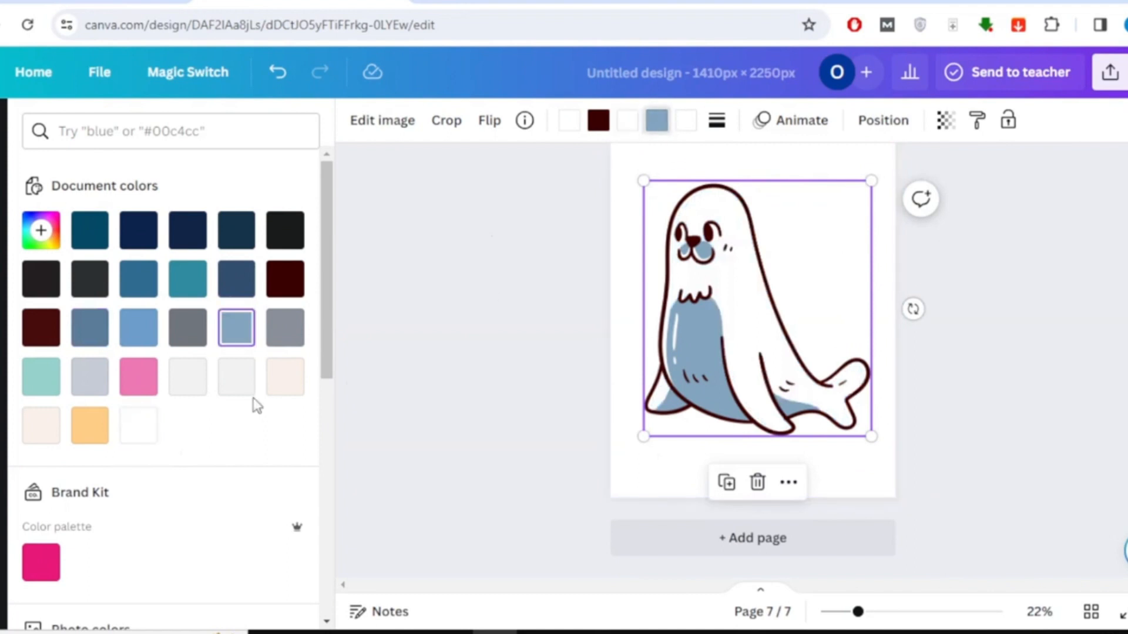
left_click(476, 269)
left_click(1031, 306)
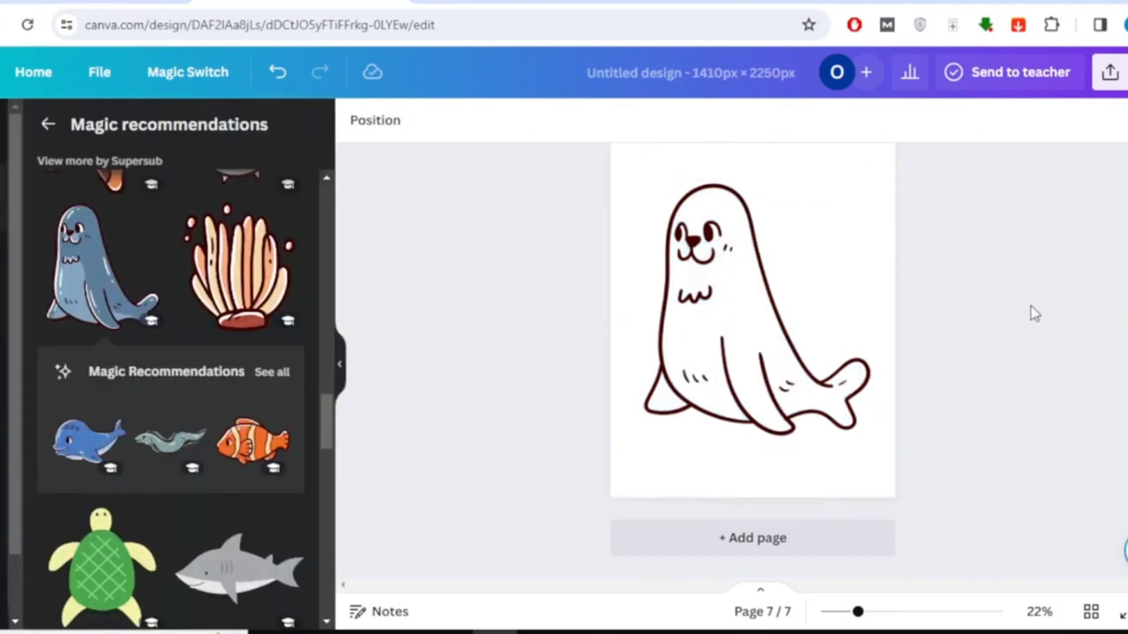
Review the finished colouring pages from the seal back to the Sea Animals cover
scroll(1039, 381, "up", 5)
scroll(1039, 381, "up", 15)
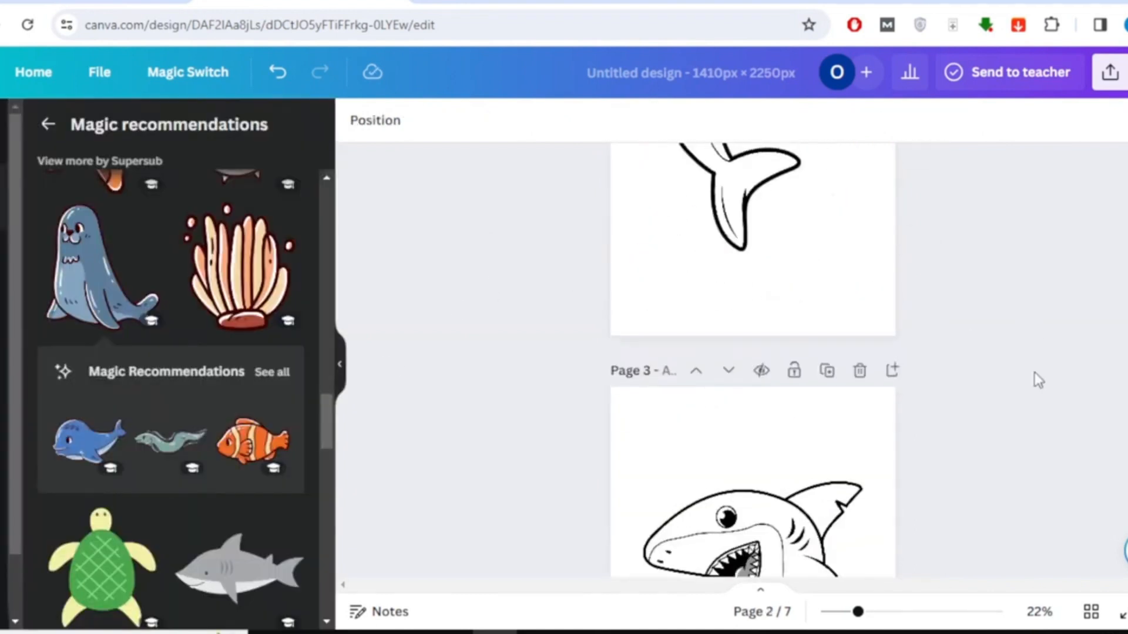
scroll(1035, 373, "down", 15)
scroll(1034, 372, "up", 20)
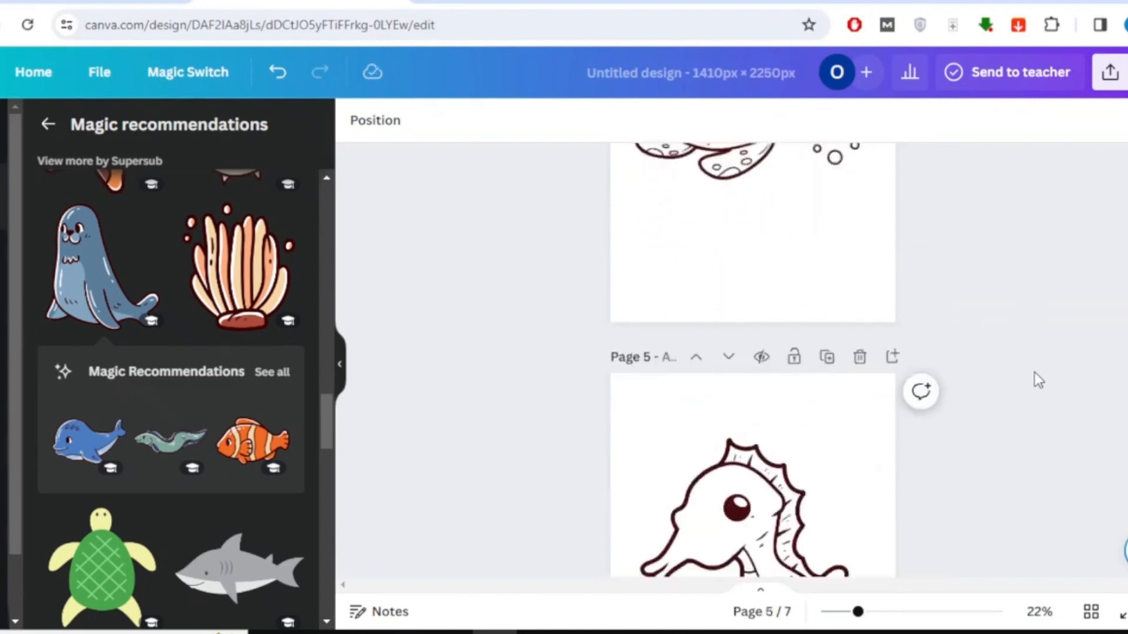
scroll(1034, 372, "up", 4)
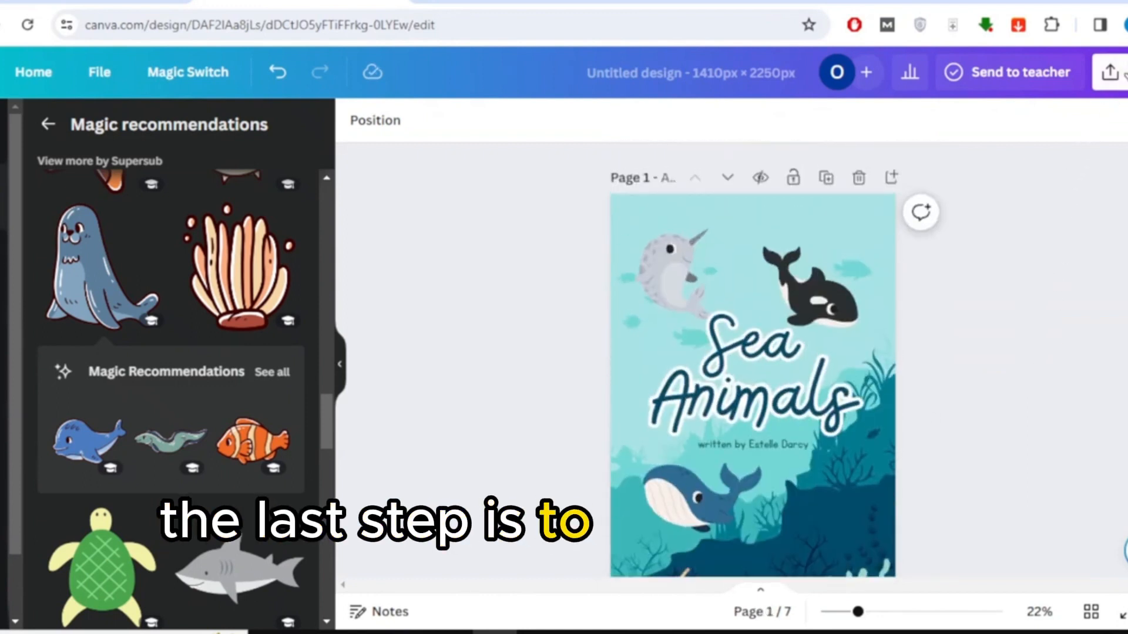
Download all seven pages of the design as a PDF Standard file
left_click(1110, 72)
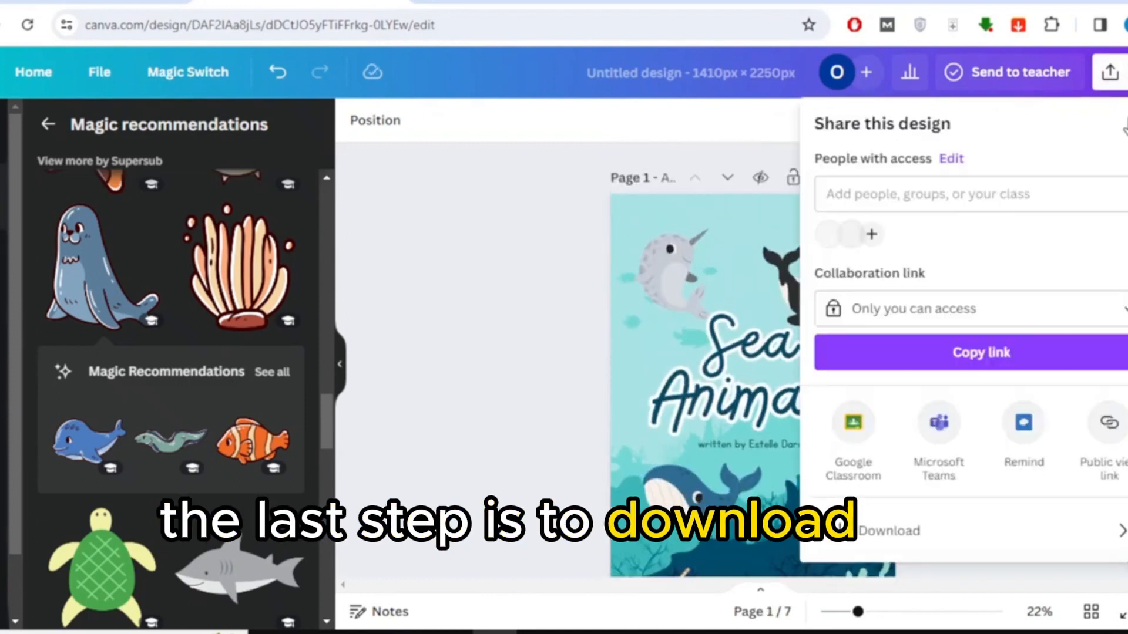
left_click(975, 529)
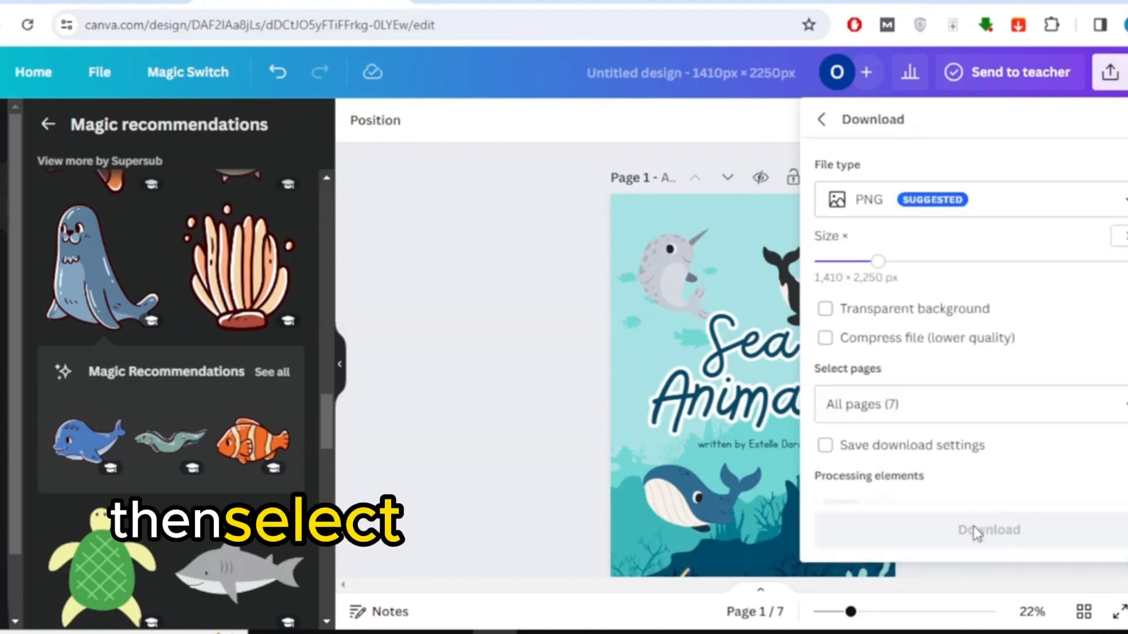
left_click(1033, 204)
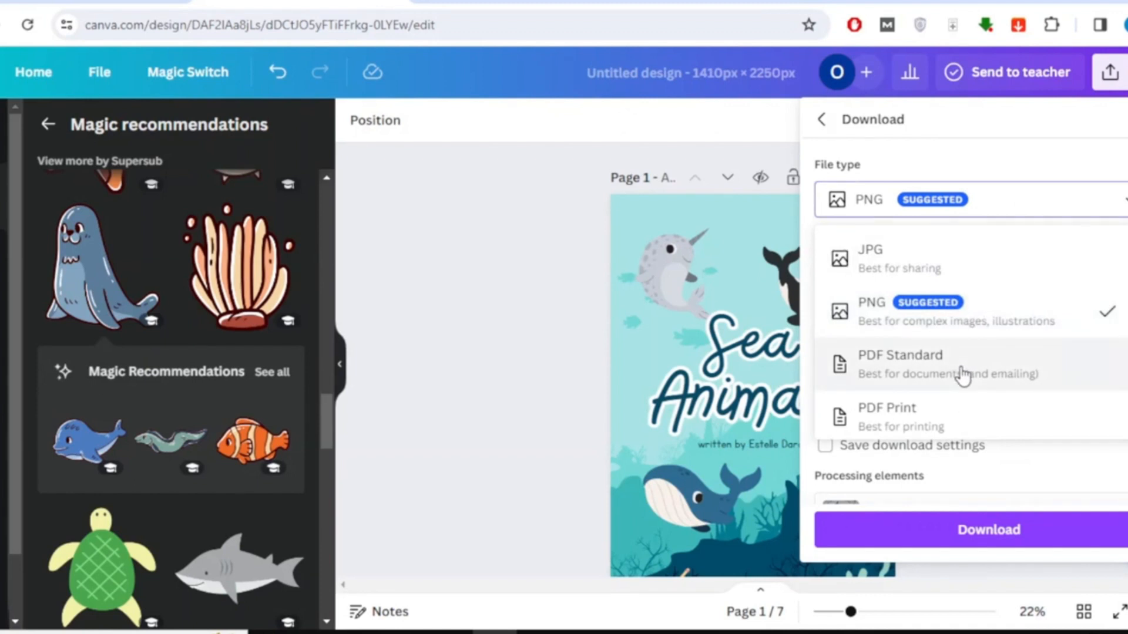
left_click(964, 376)
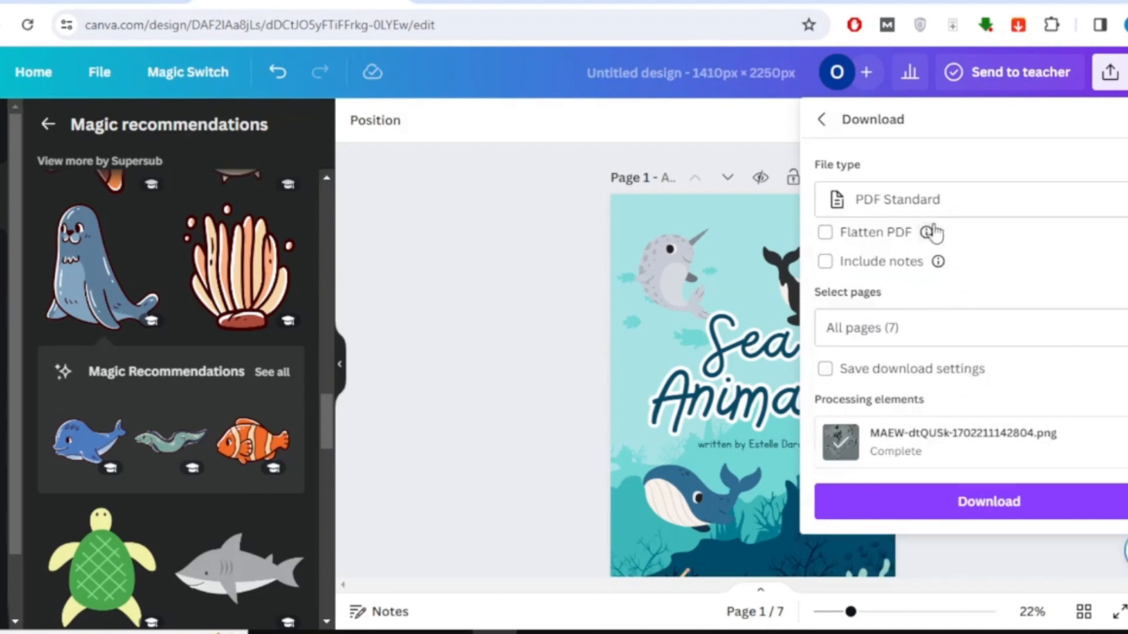
mouse_move(933, 233)
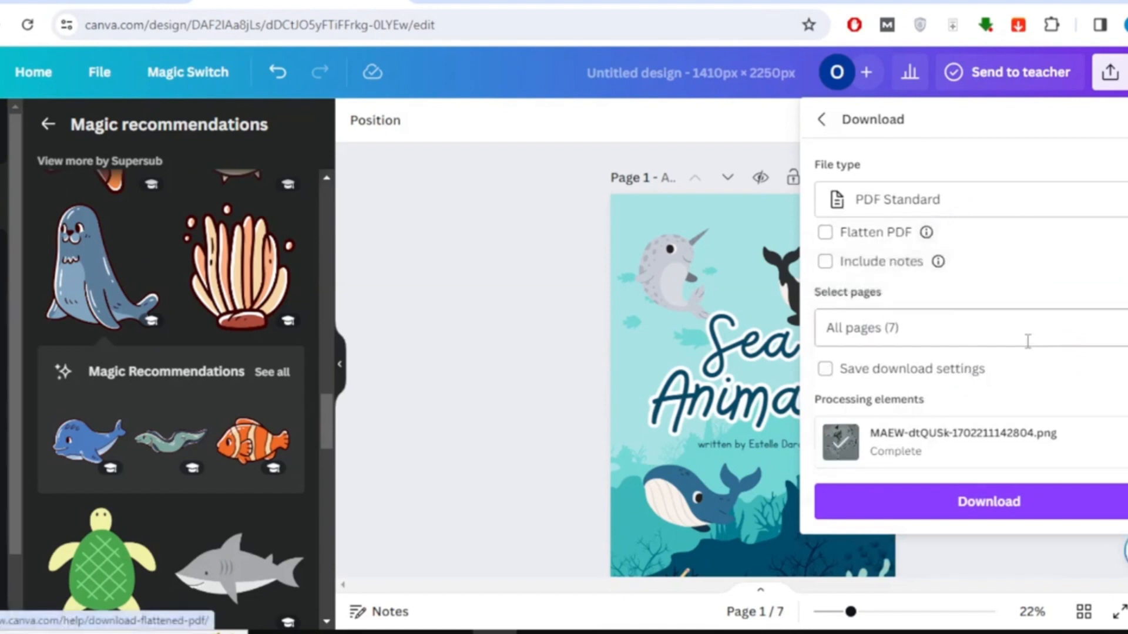
left_click(1028, 512)
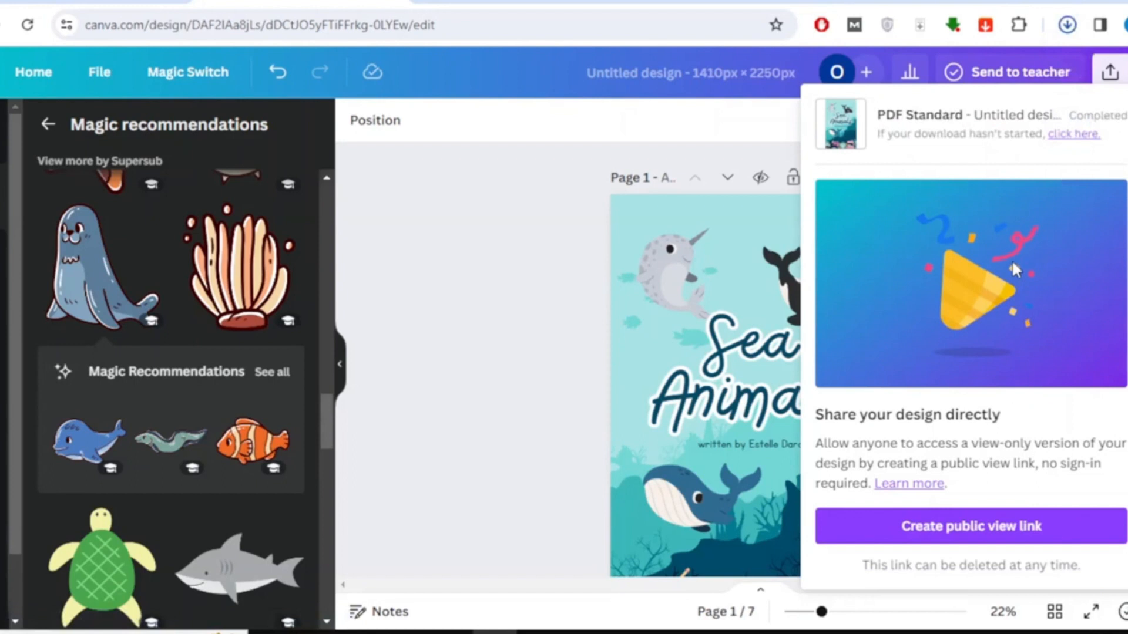
Open the downloaded PDF, reduce its zoom to 50% and look through all its pages from cover to seal and back
left_click(896, 81)
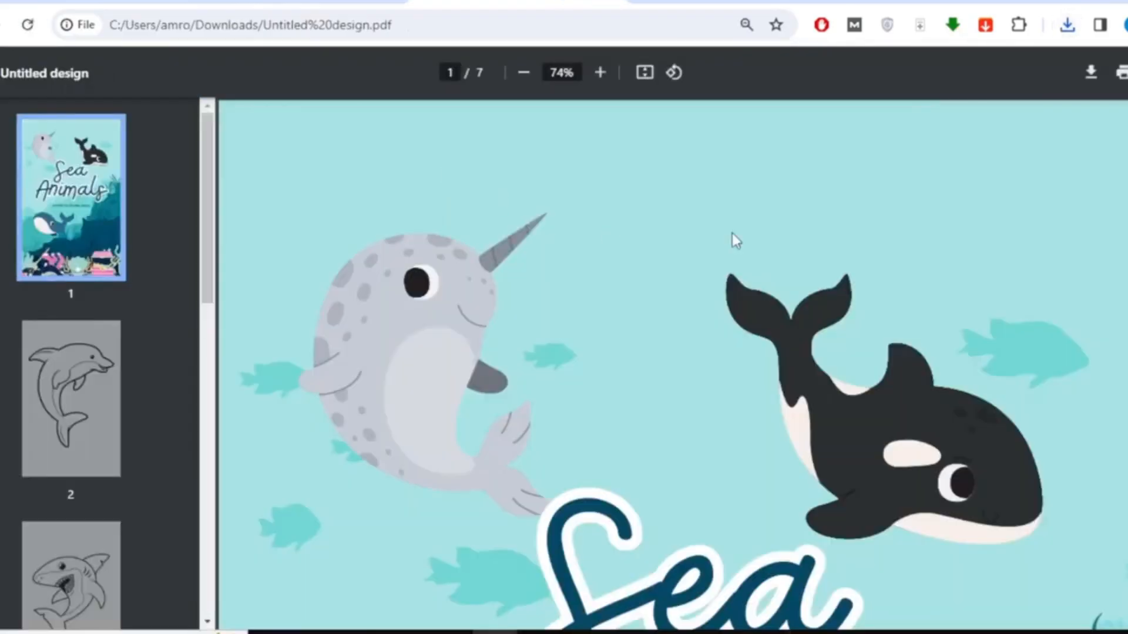
scroll(746, 234, "down", 10)
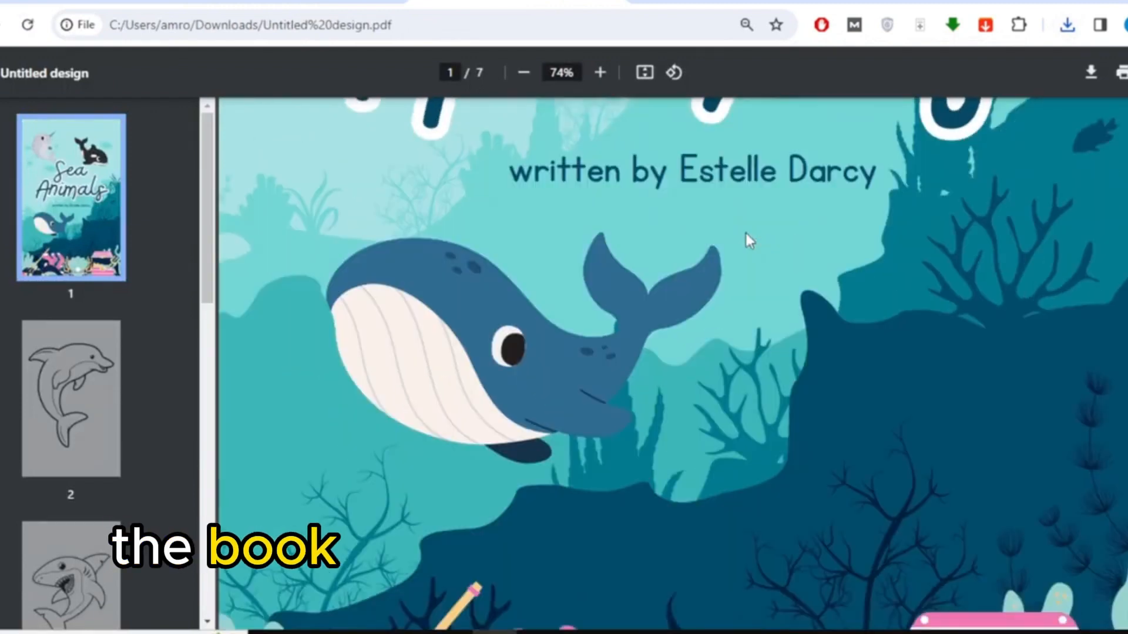
scroll(746, 234, "down", 10)
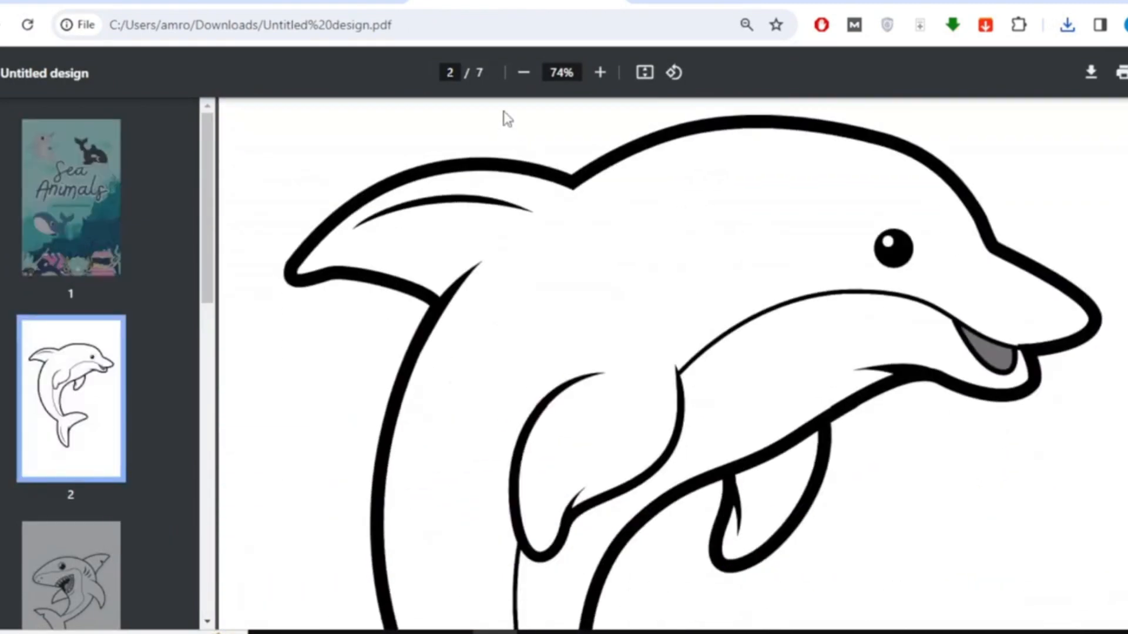
left_click(521, 86)
left_click(521, 86)
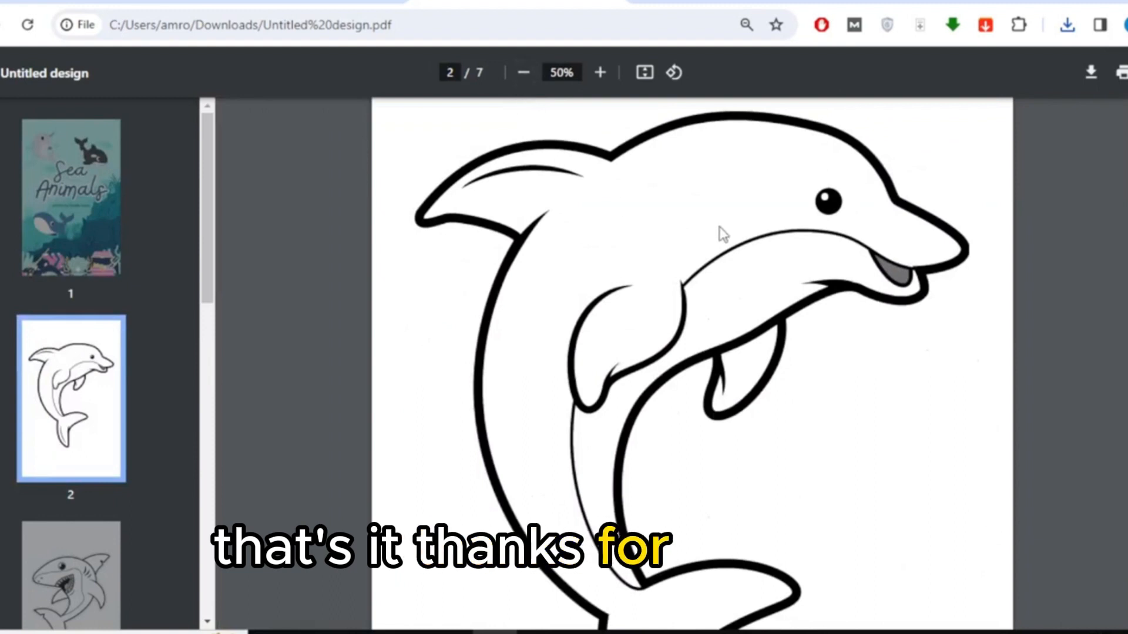
scroll(953, 303, "down", 10)
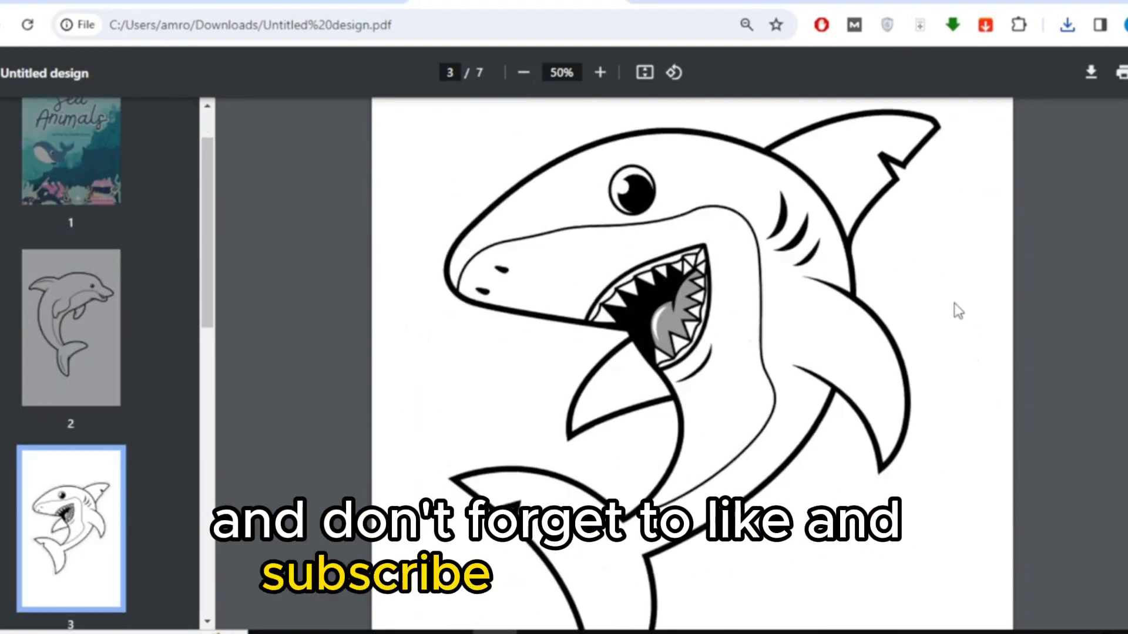
scroll(954, 303, "down", 10)
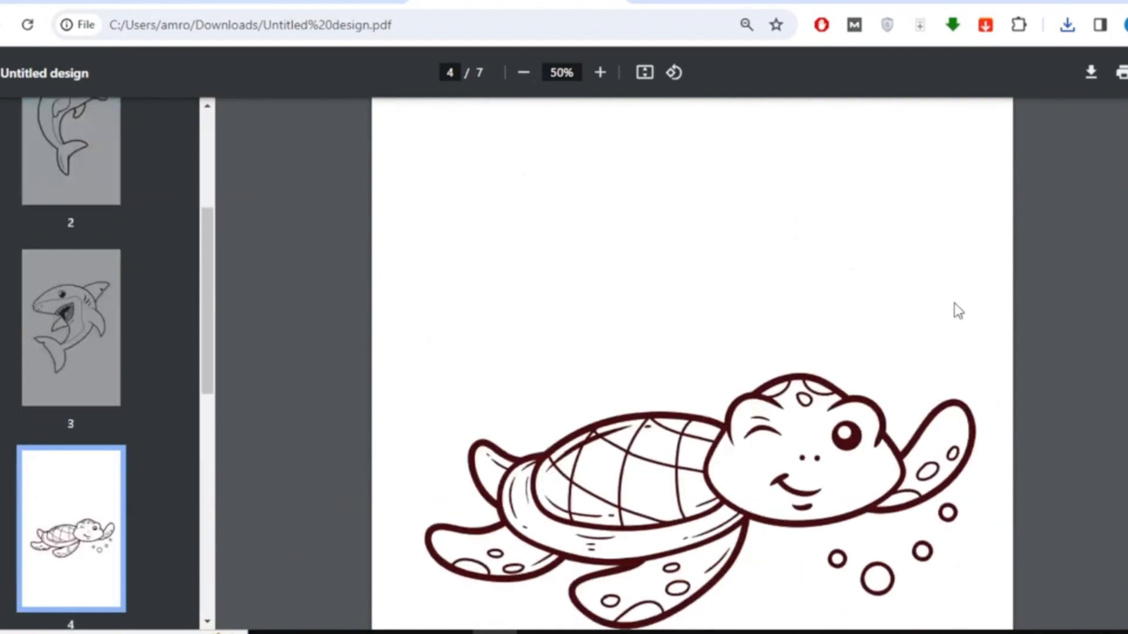
scroll(954, 304, "down", 10)
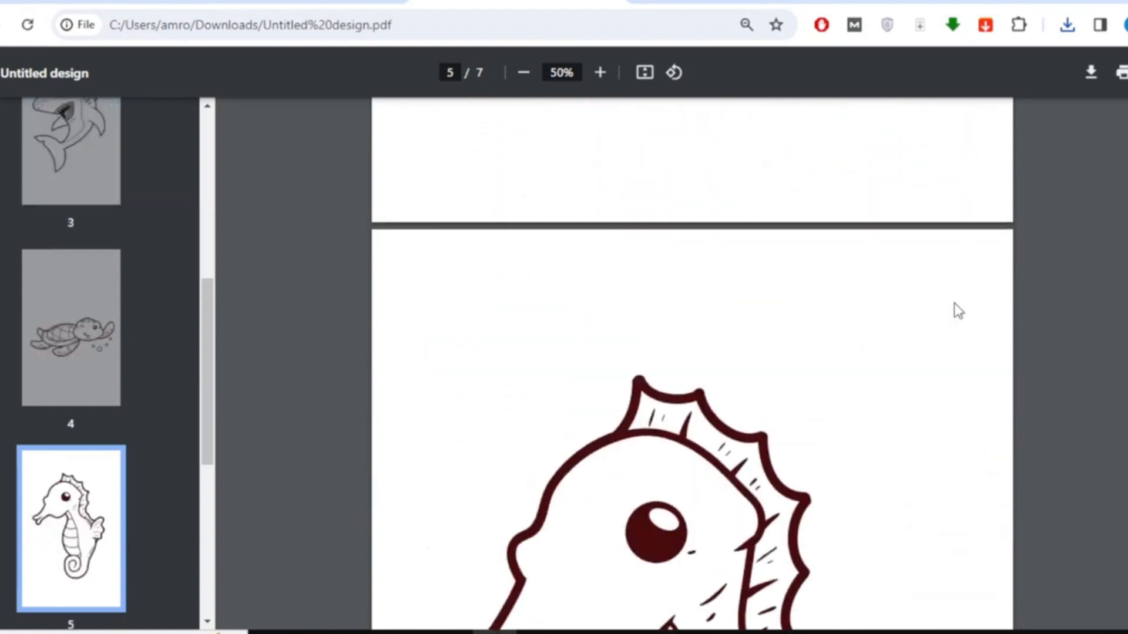
scroll(954, 311, "down", 10)
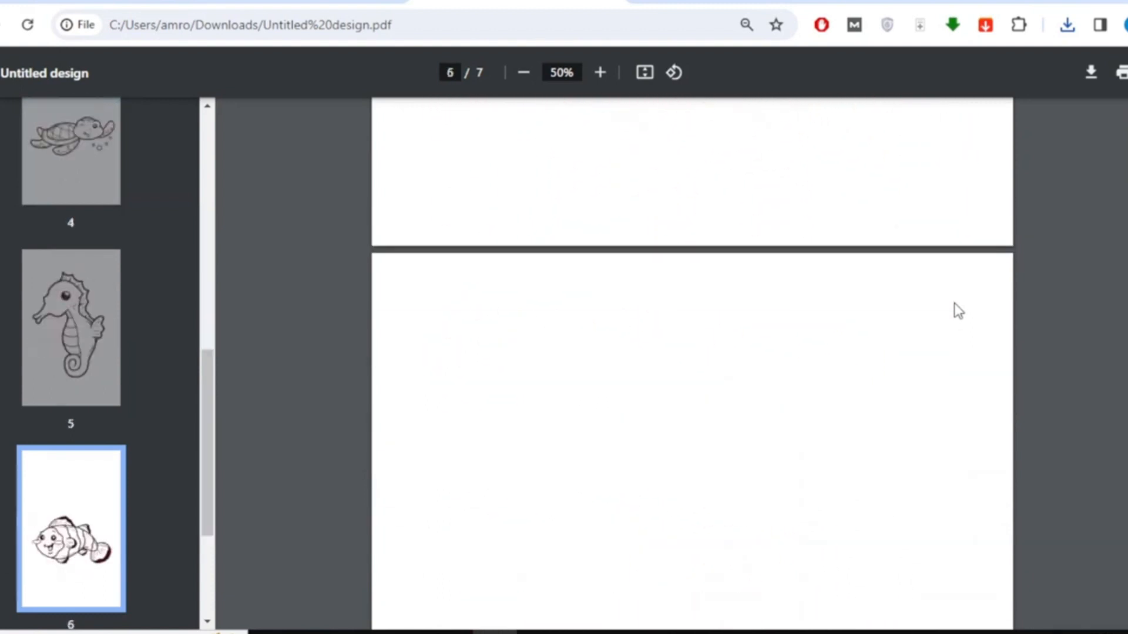
scroll(954, 303, "down", 10)
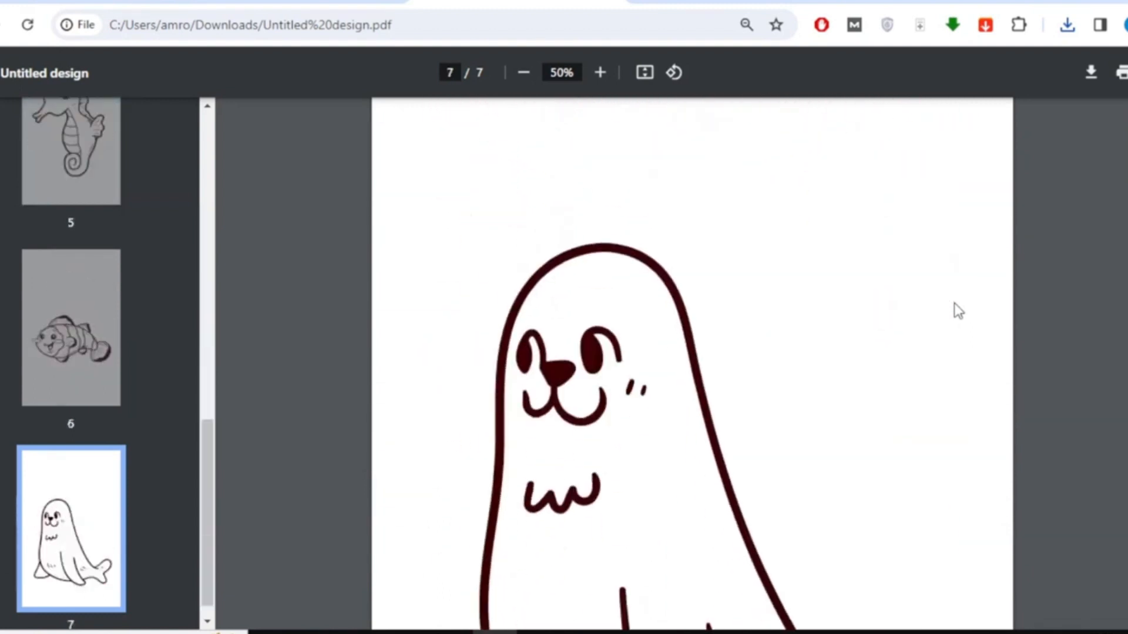
scroll(954, 303, "down", 5)
scroll(954, 303, "up", 10)
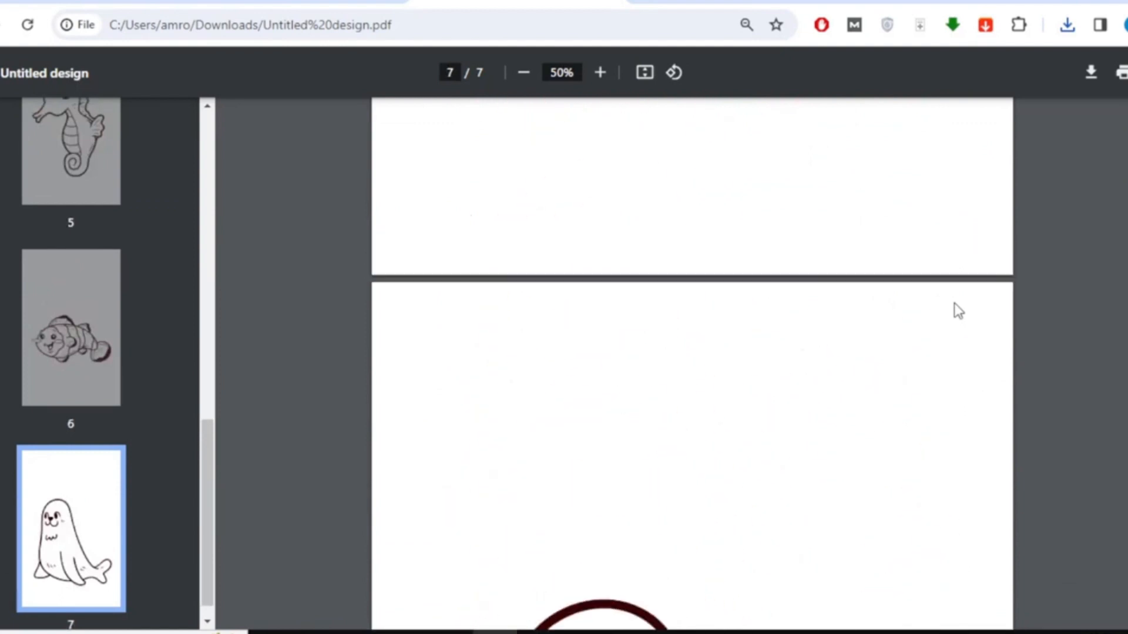
scroll(954, 303, "up", 20)
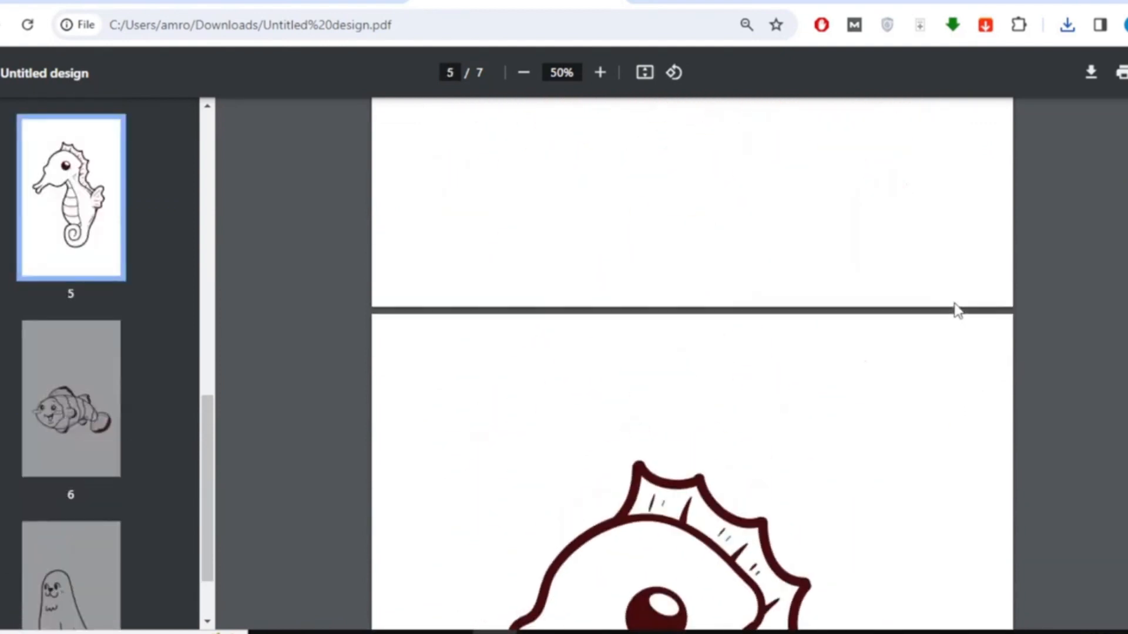
scroll(954, 303, "up", 20)
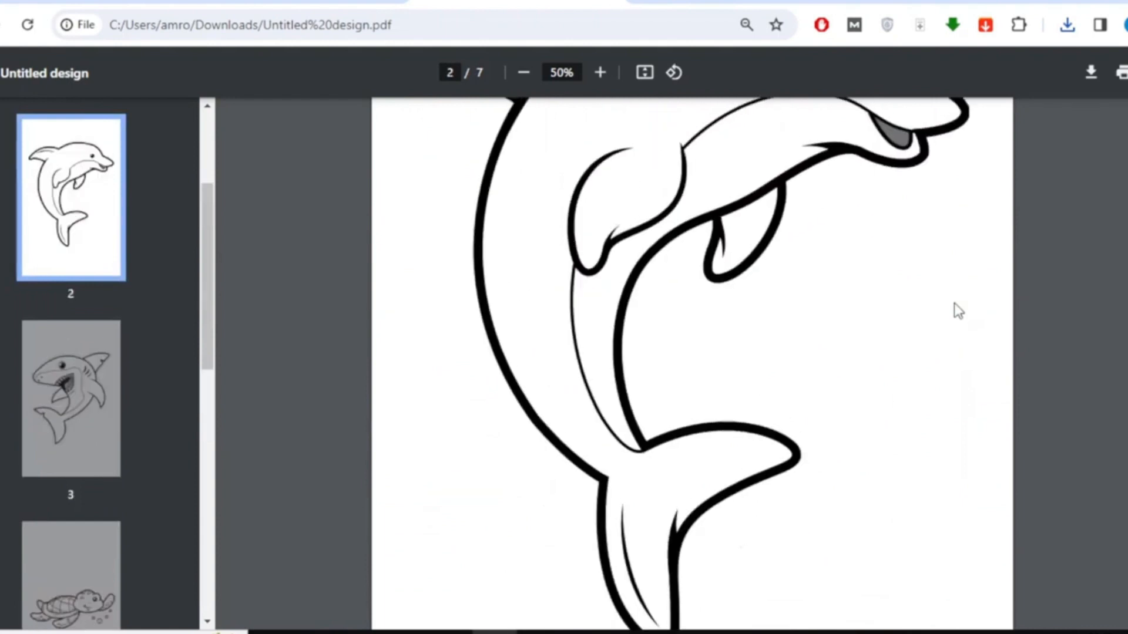
scroll(954, 303, "up", 15)
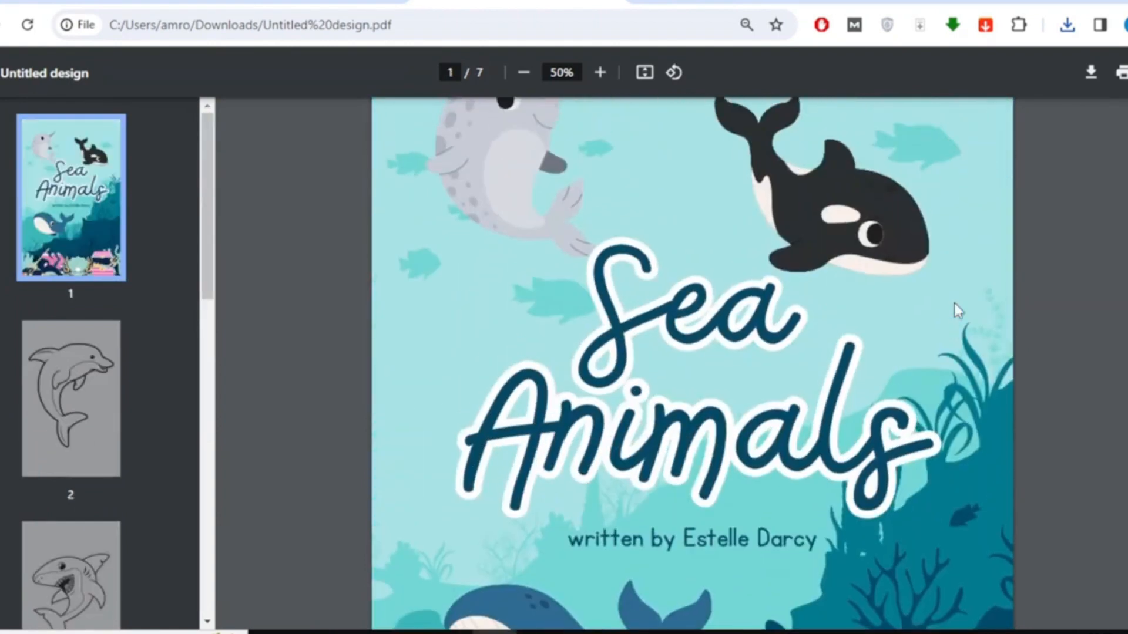